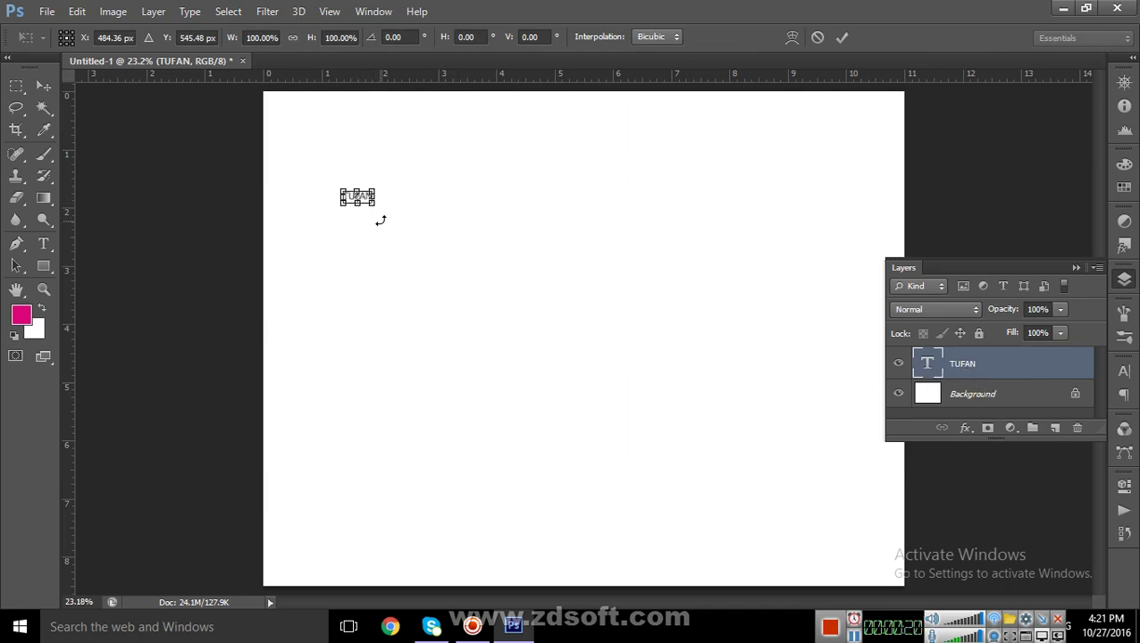
{"action": "key", "text": "Return"}
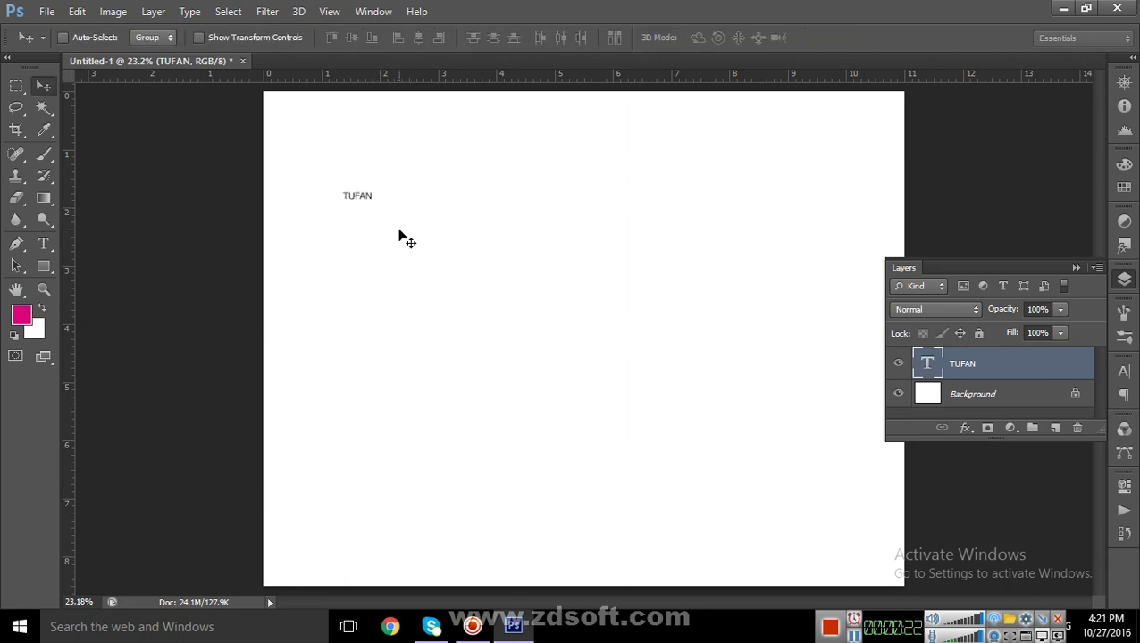
{"action": "left_click", "coordinate": [46, 247]}
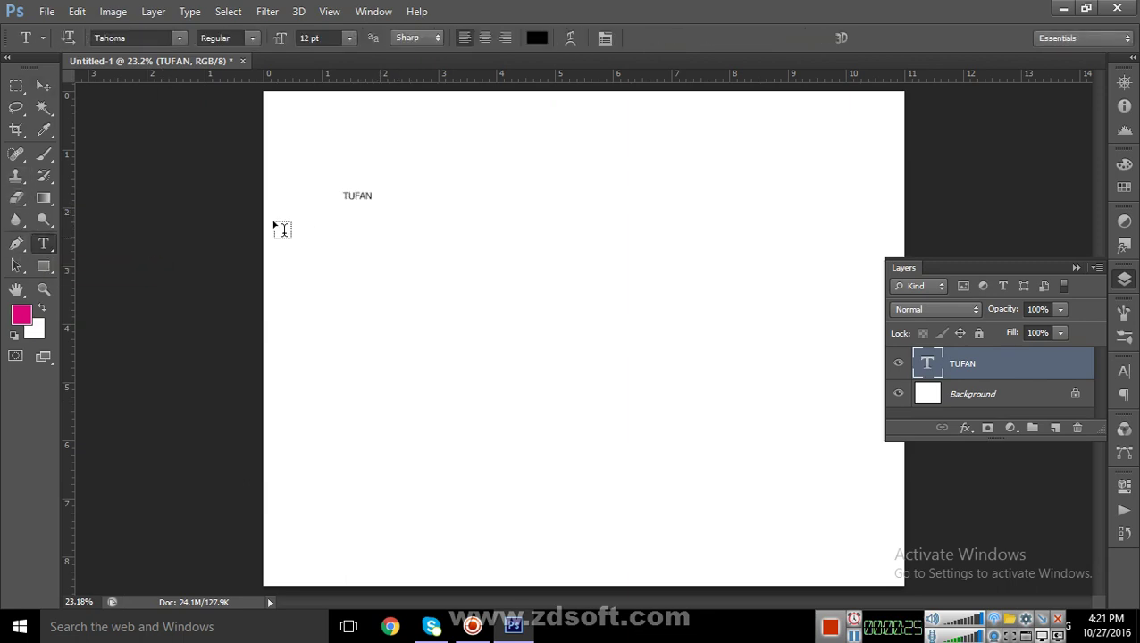
{"action": "left_click", "coordinate": [352, 191]}
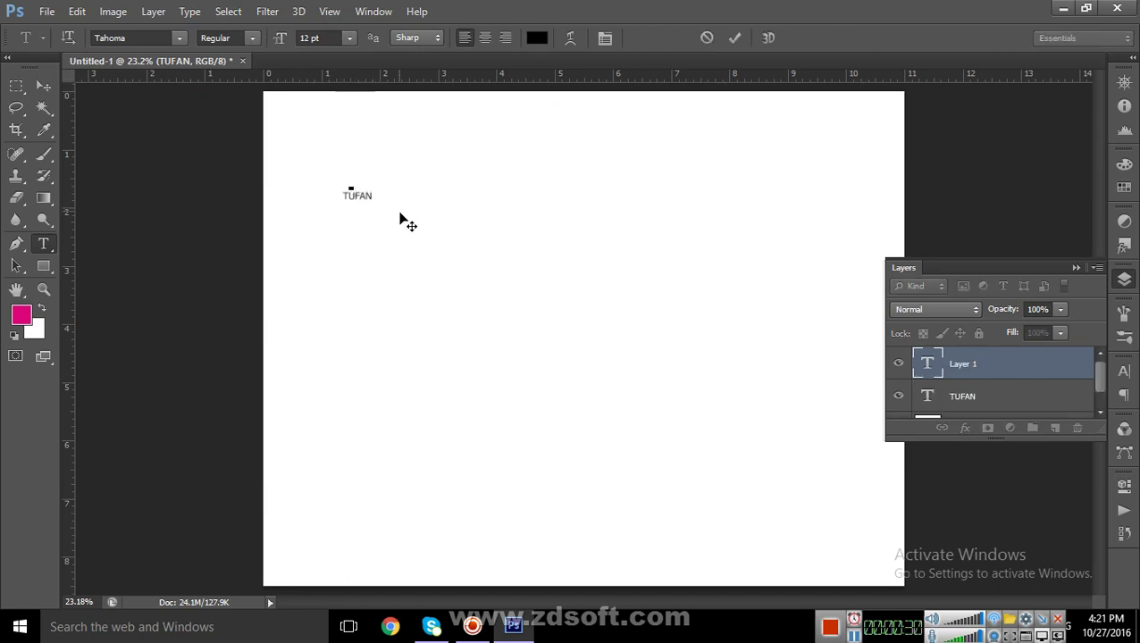
{"action": "left_click_drag", "start_coordinate": [981, 370], "coordinate": [1077, 429]}
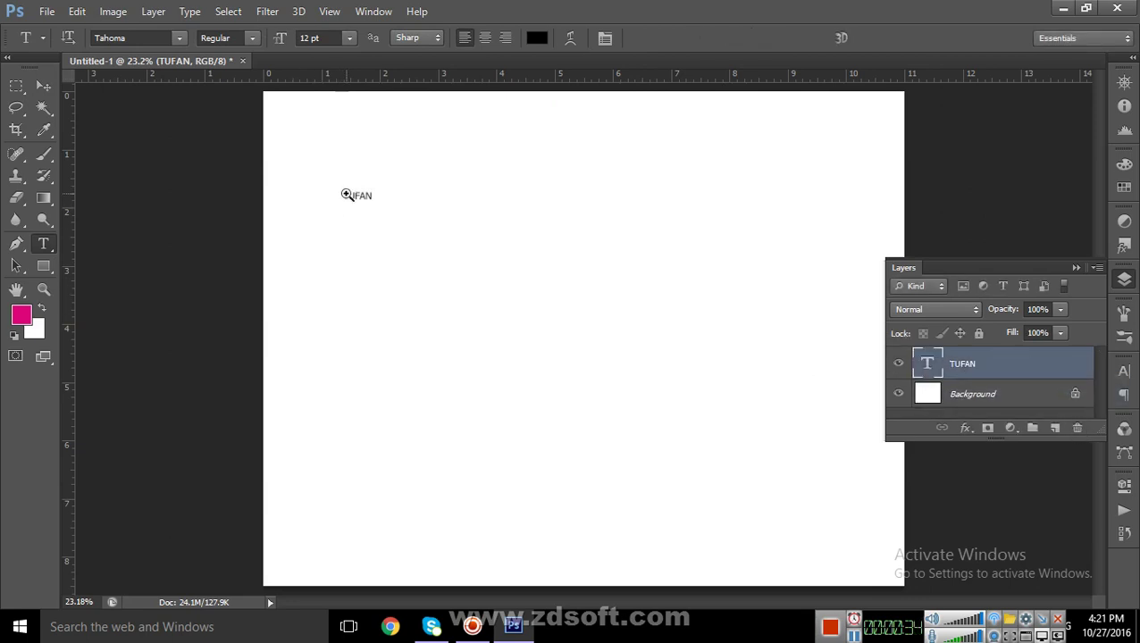
- Place the text cursor in the existing word on the canvas and highlight all of its letters
{"action": "left_click", "coordinate": [356, 198], "text": "ctrl"}
{"action": "left_click", "coordinate": [355, 201], "text": "ctrl"}
{"action": "left_click", "coordinate": [356, 199], "text": "ctrl"}
{"action": "left_click", "coordinate": [366, 190], "text": "ctrl"}
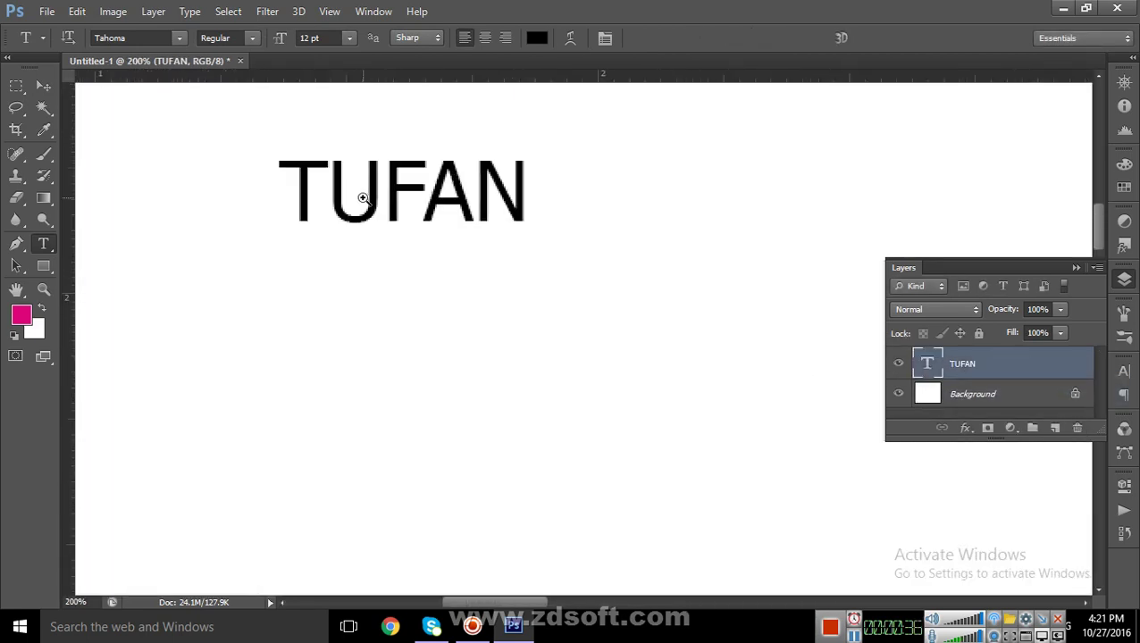
{"action": "left_click", "coordinate": [366, 198], "text": "ctrl"}
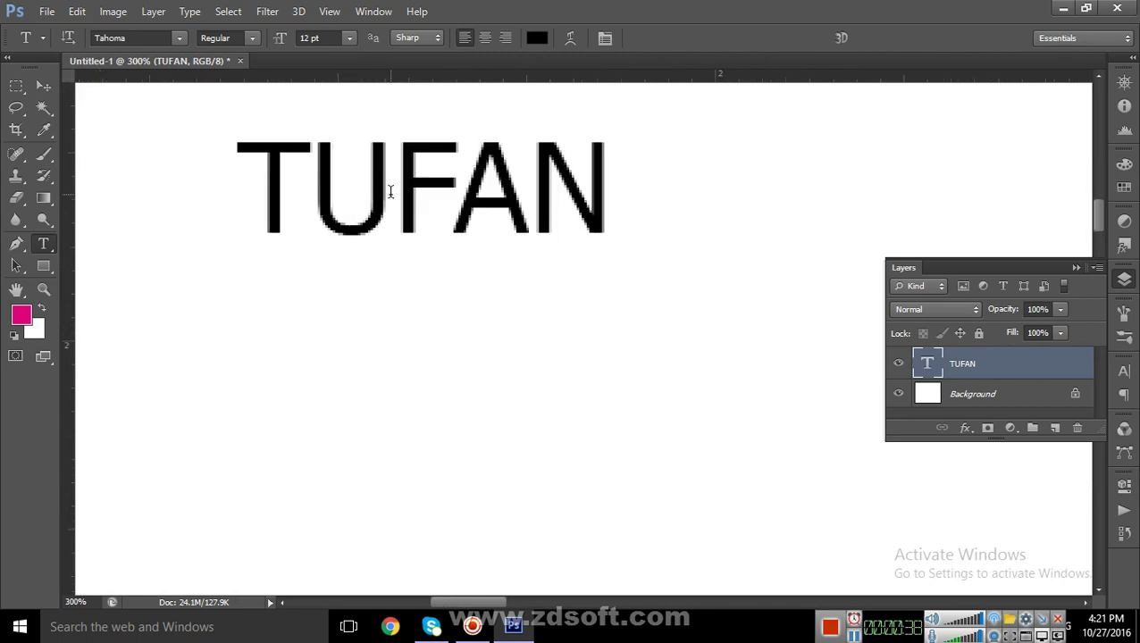
{"action": "left_click", "coordinate": [390, 190]}
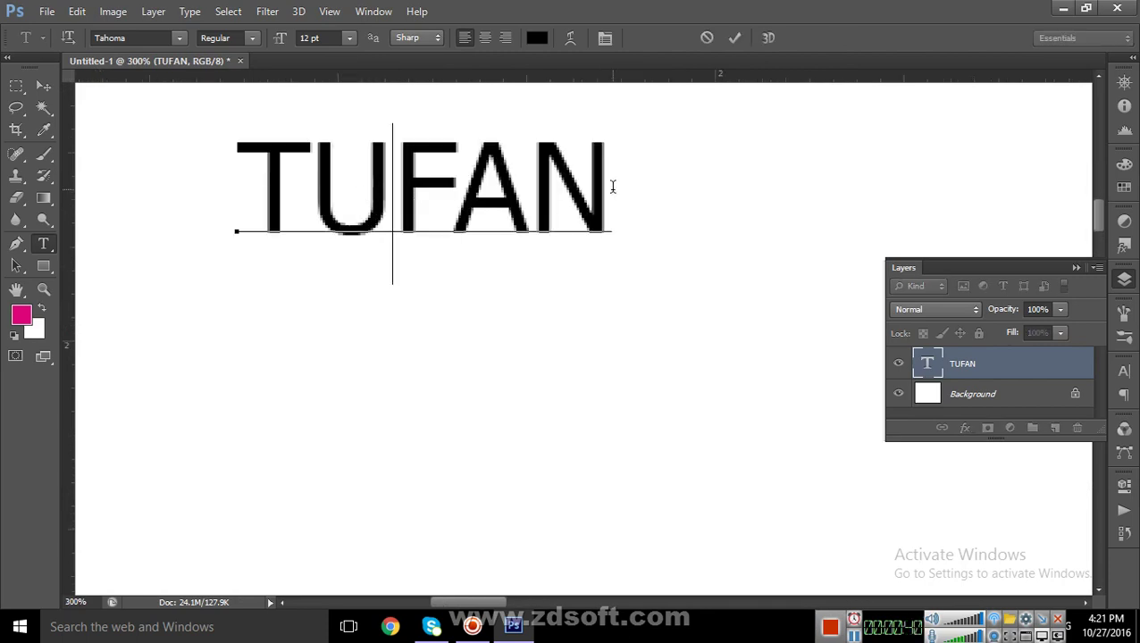
{"action": "left_click_drag", "start_coordinate": [613, 188], "coordinate": [173, 184]}
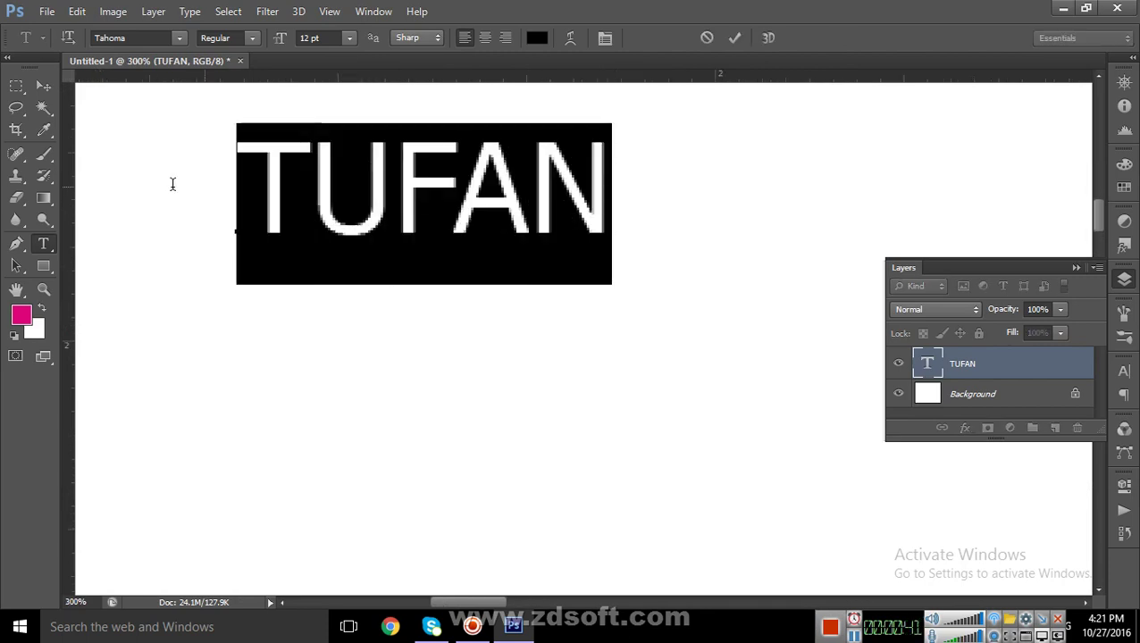
{"action": "left_click", "coordinate": [44, 85]}
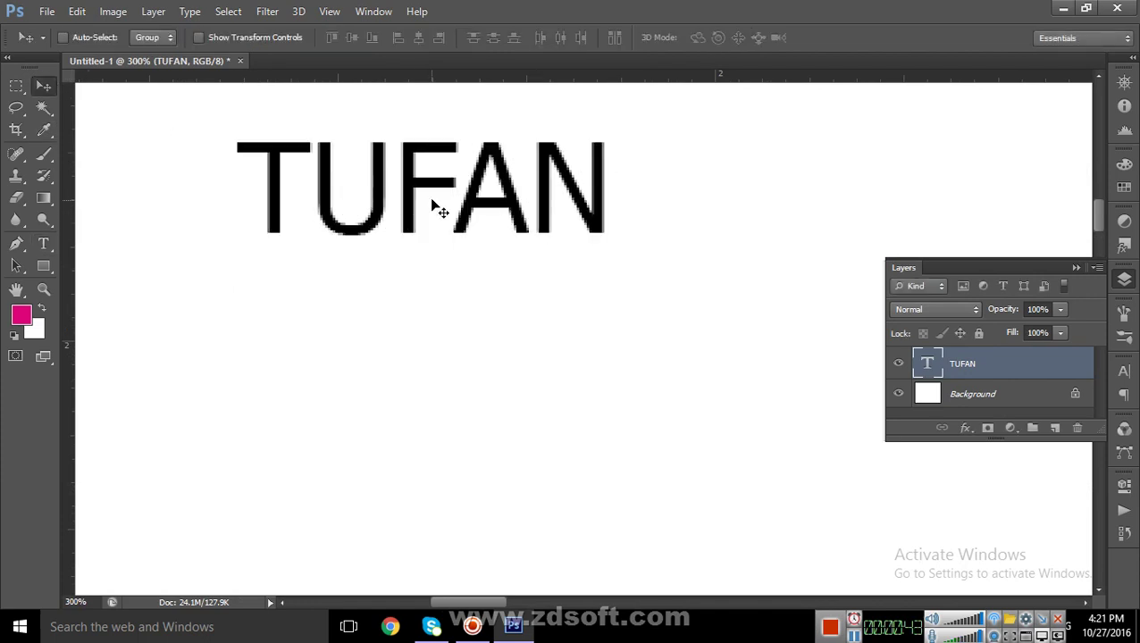
- Show the character settings and set the text layer's font size to 72 pt
{"action": "left_click", "coordinate": [43, 243]}
{"action": "left_click", "coordinate": [446, 198]}
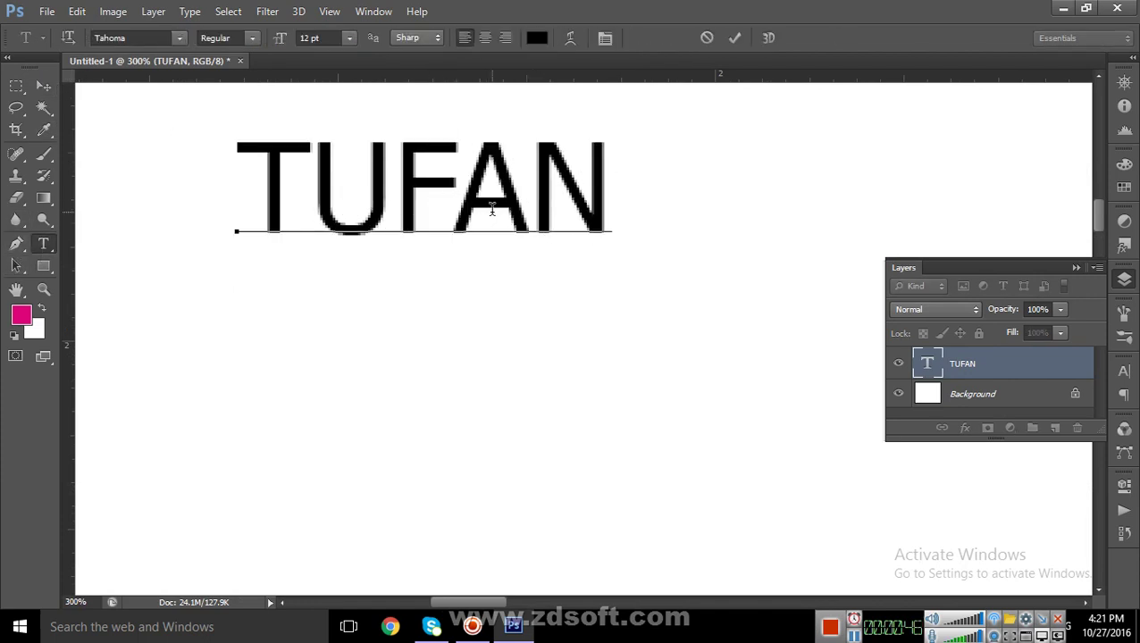
{"action": "key", "text": "ctrl+0"}
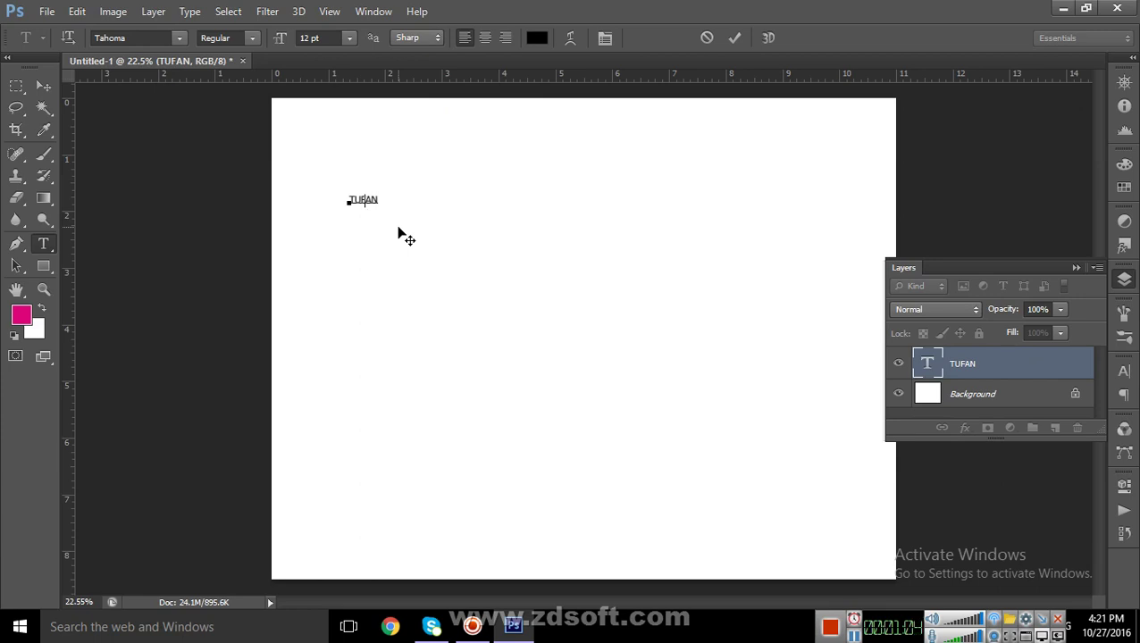
{"action": "key", "text": "ctrl"}
{"action": "key", "text": "ctrl+t"}
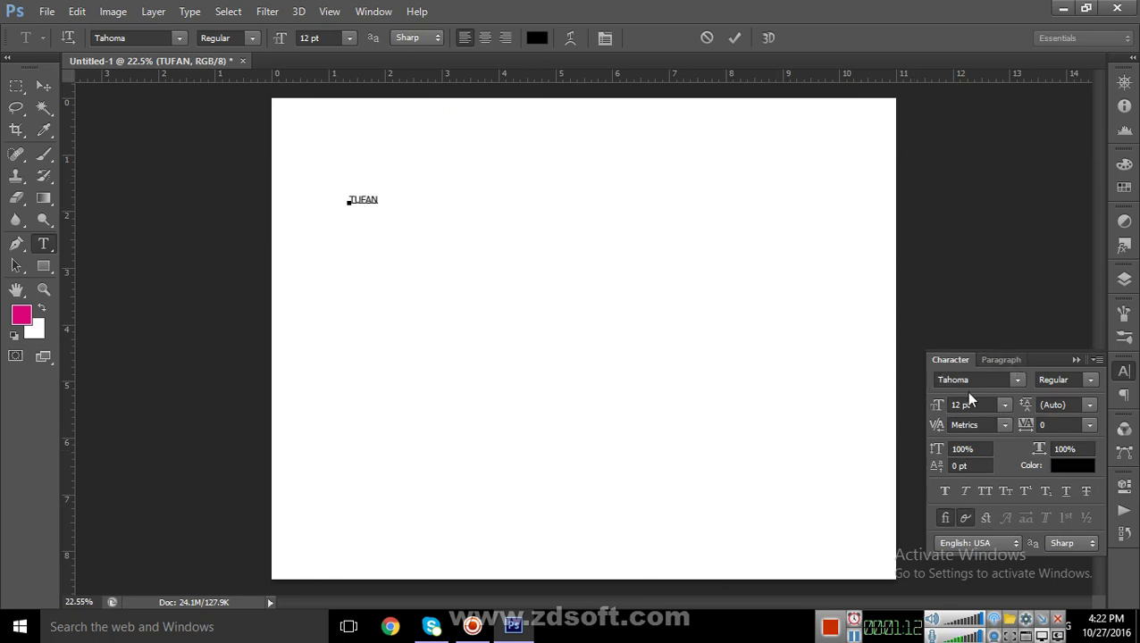
{"action": "left_click", "coordinate": [1003, 406]}
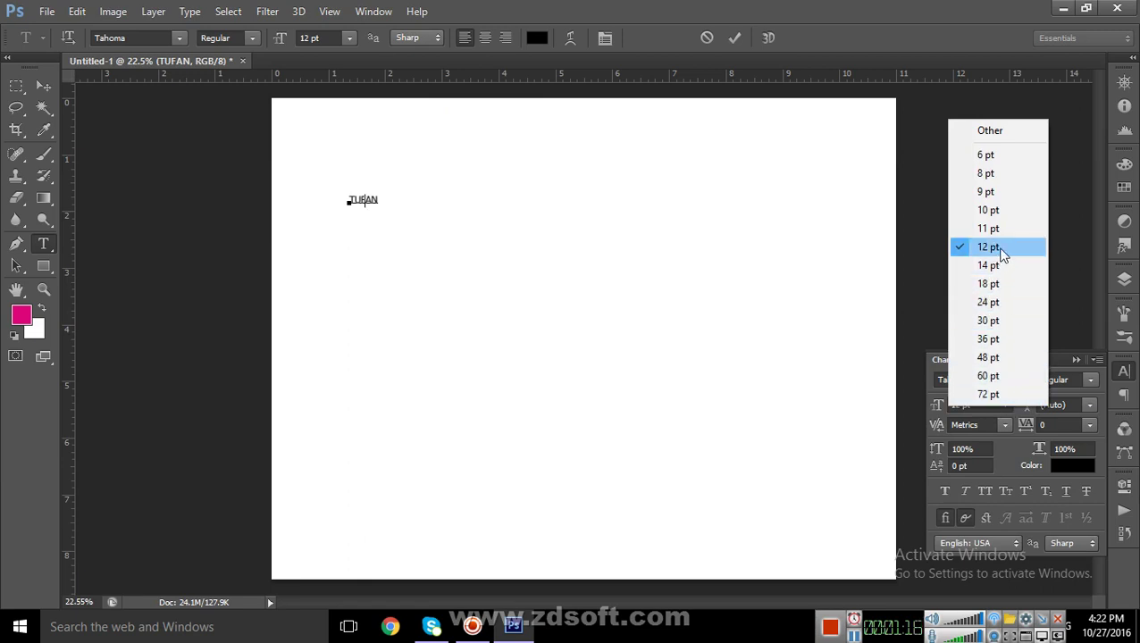
{"action": "left_click", "coordinate": [982, 394]}
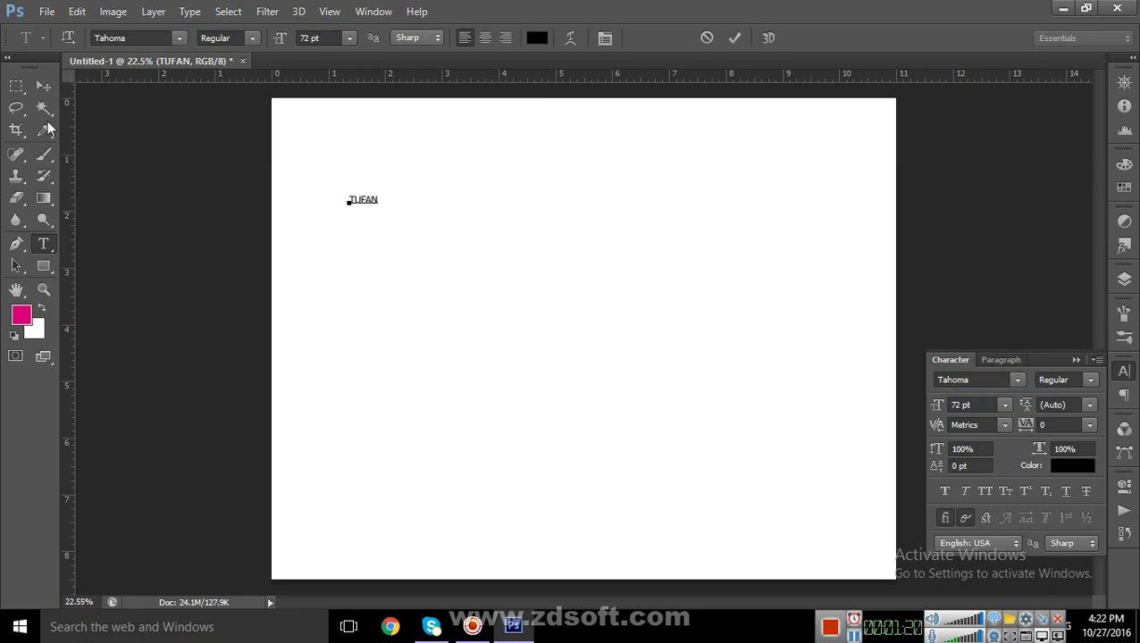
{"action": "left_click", "coordinate": [40, 86]}
{"action": "left_click", "coordinate": [997, 405]}
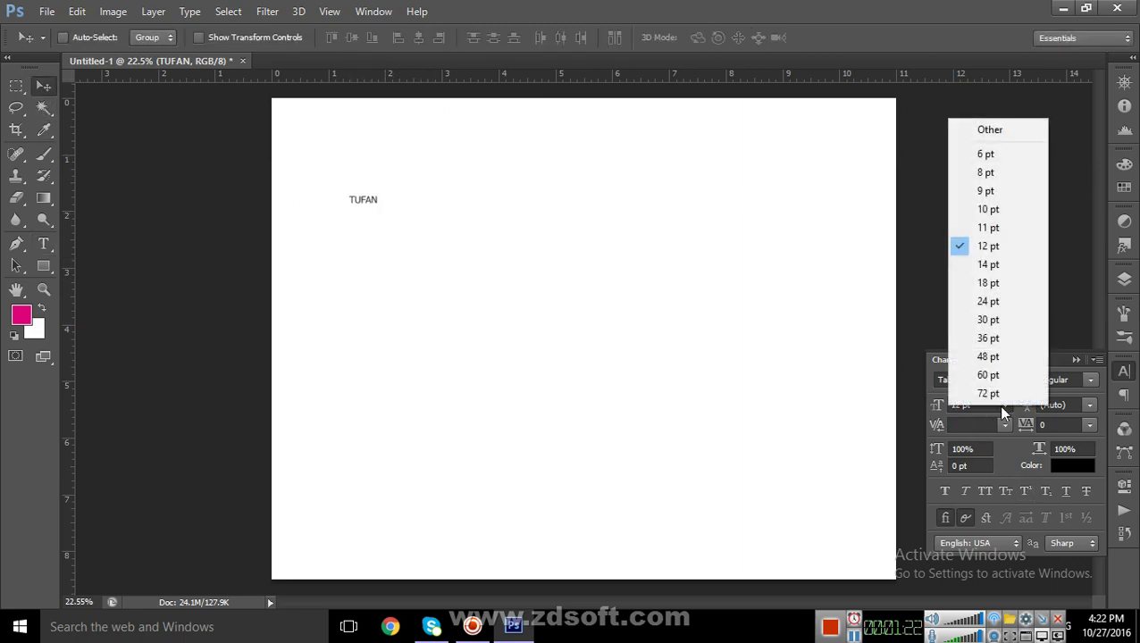
{"action": "left_click", "coordinate": [988, 394]}
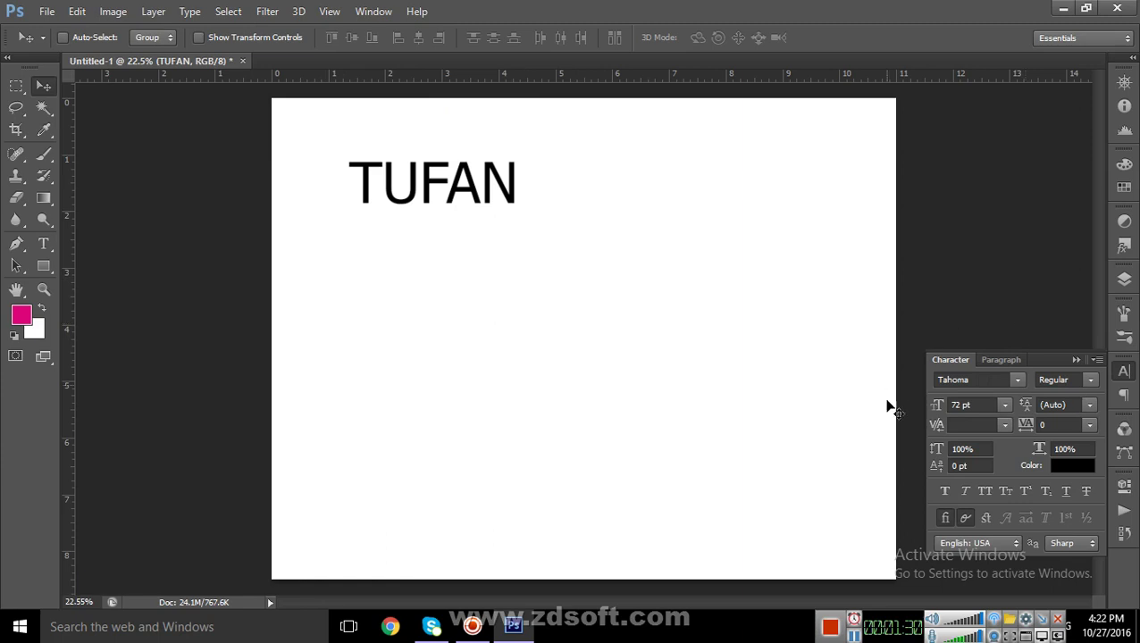
{"action": "left_click", "coordinate": [375, 13]}
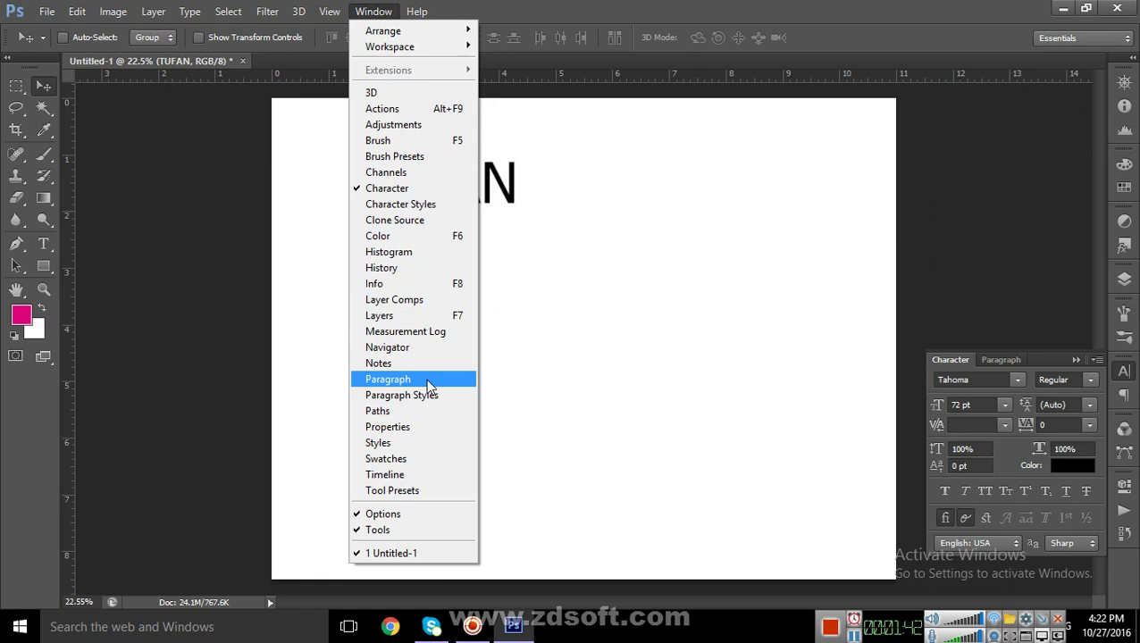
{"action": "left_click", "coordinate": [476, 201]}
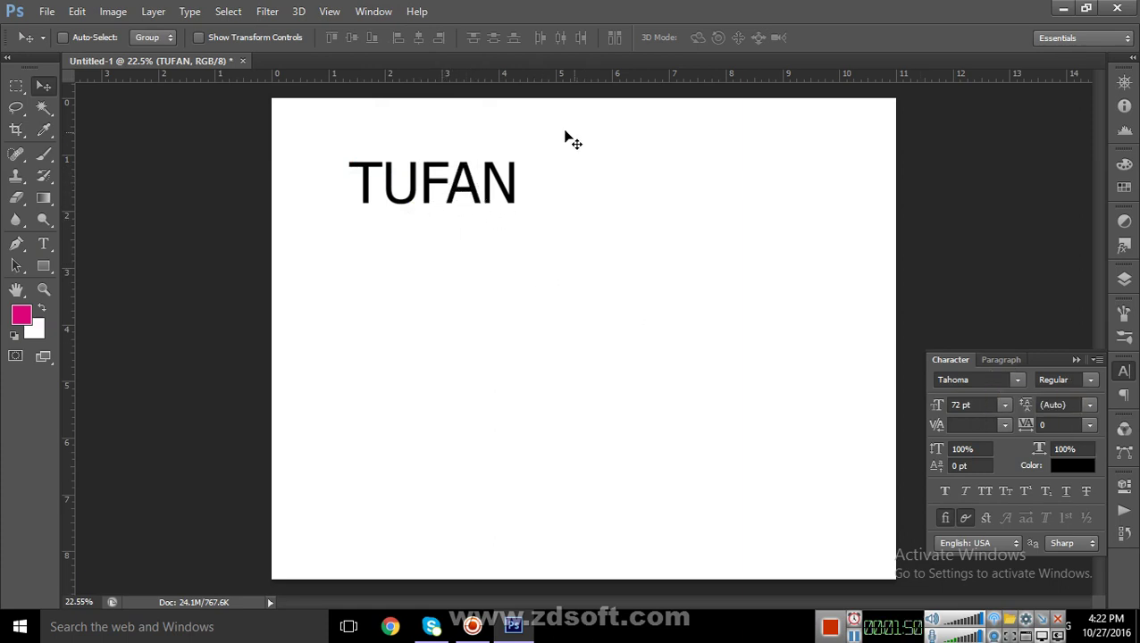
- Try out different fonts on the text layer and settle on Storybook
{"action": "left_click", "coordinate": [992, 379]}
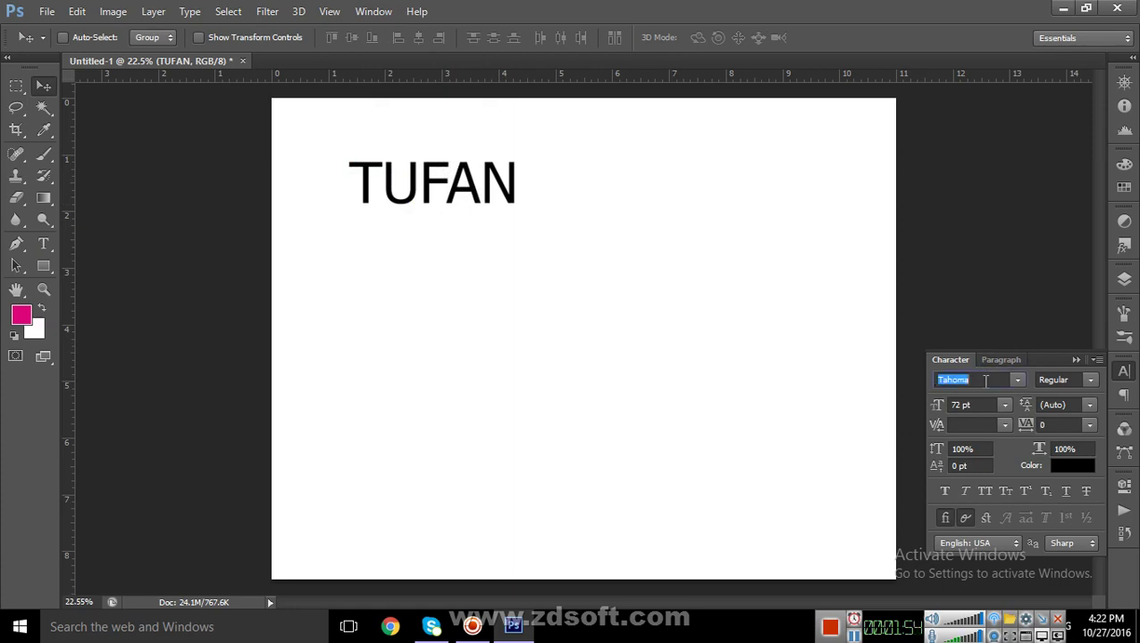
{"action": "key", "text": "Down"}
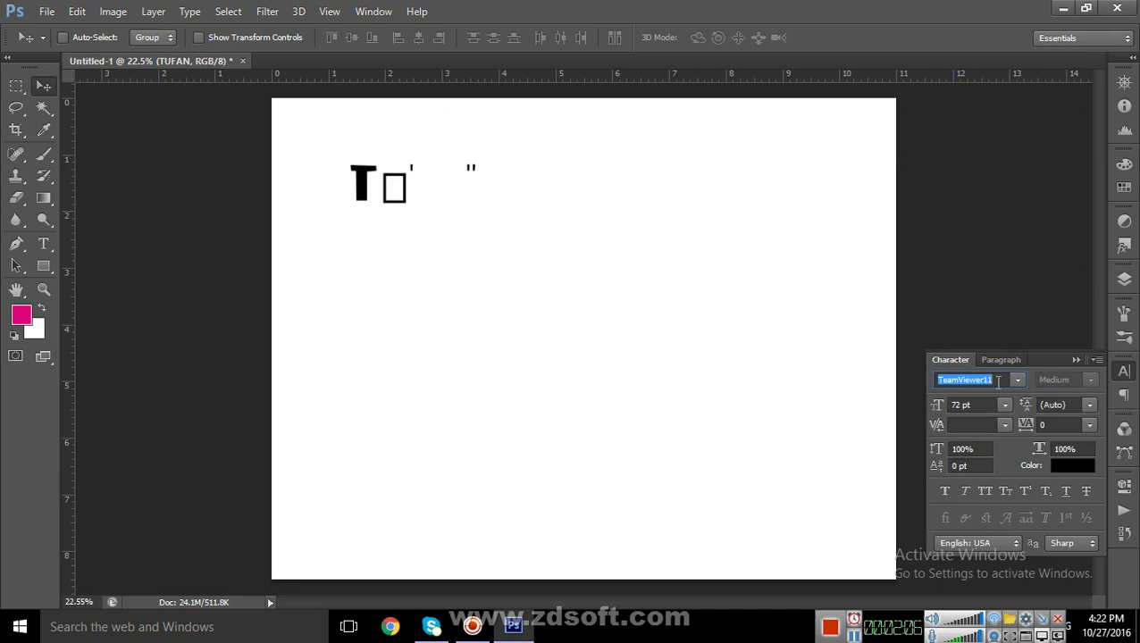
{"action": "key", "text": "Up"}
{"action": "key", "text": "Up"}
{"action": "key", "text": "Up"}
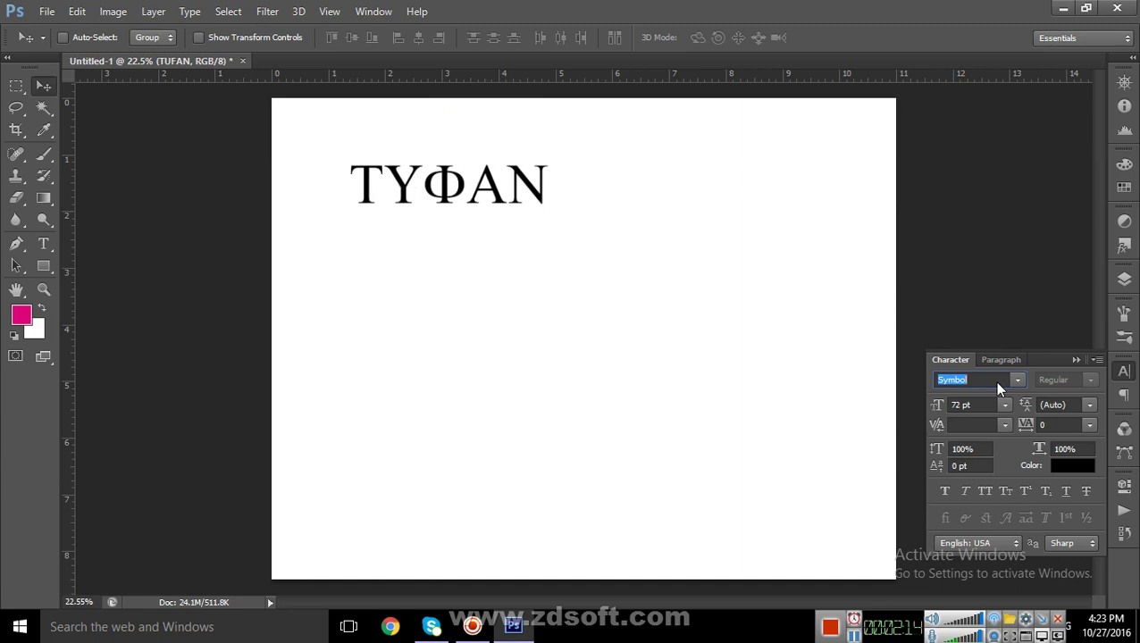
{"action": "key", "text": "Up"}
{"action": "key", "text": "Up"}
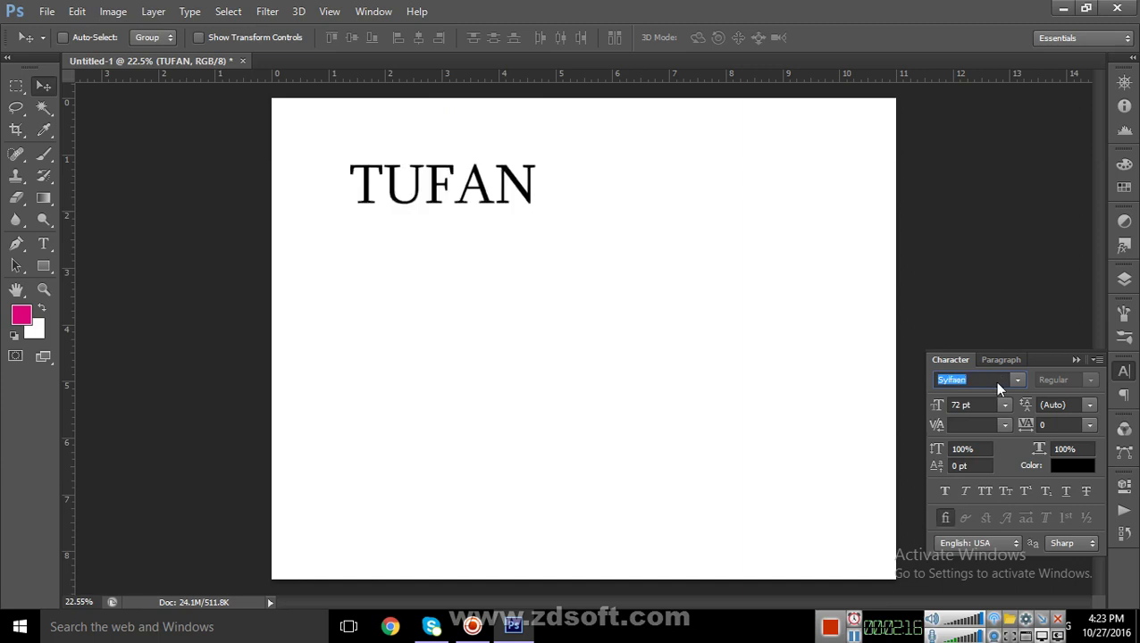
{"action": "key", "text": "Up"}
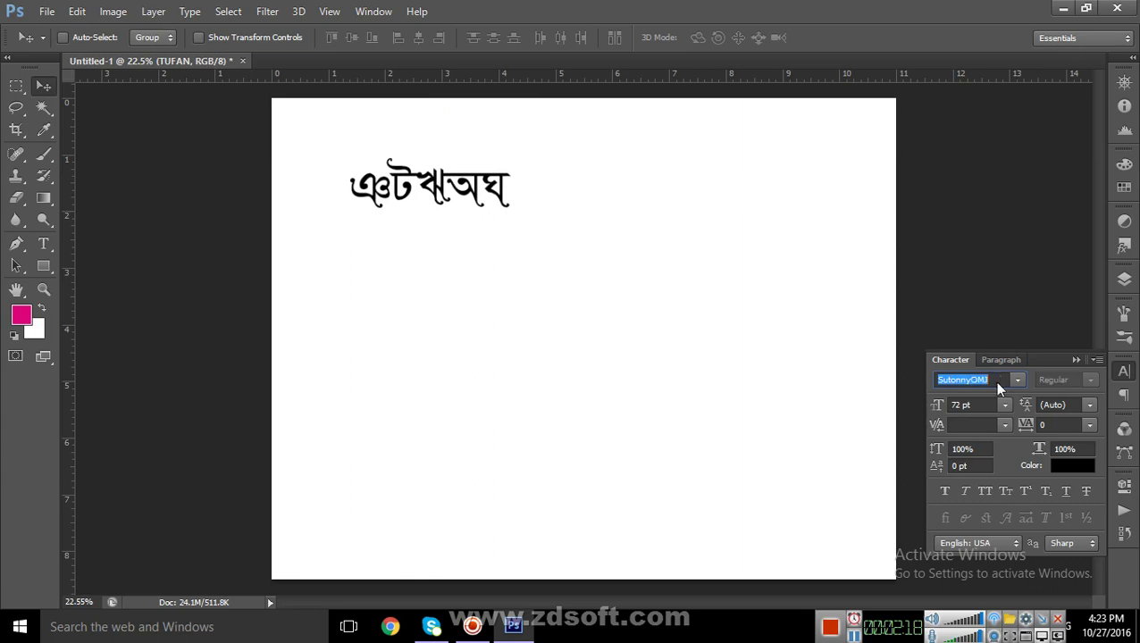
{"action": "key", "text": "Up"}
{"action": "key", "text": "Up"}
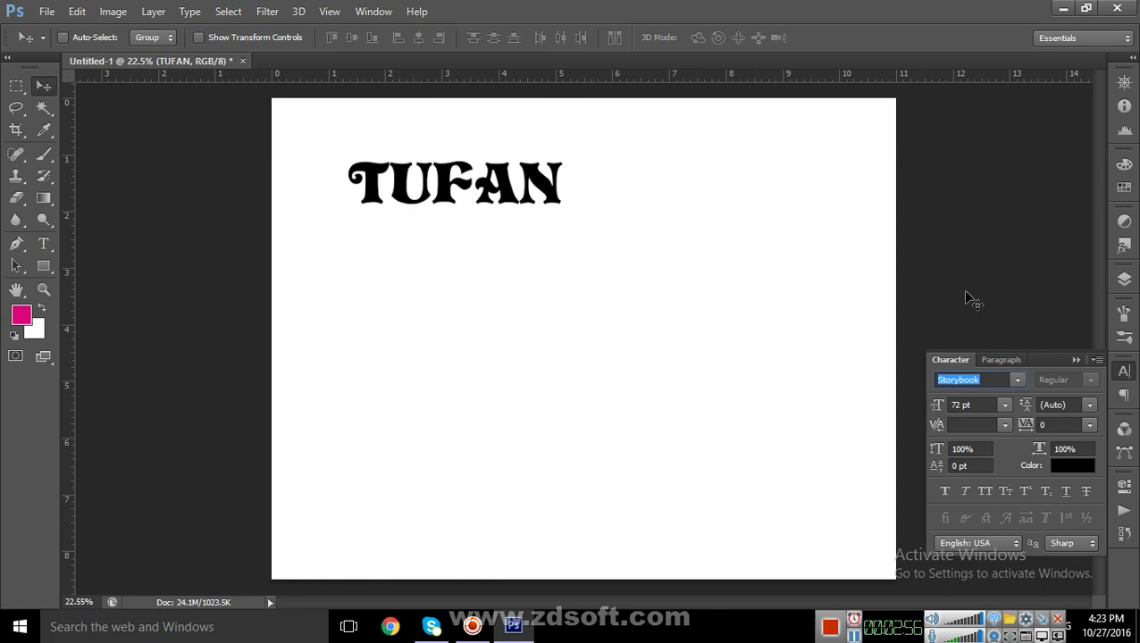
- Set the text layer's font size to 100 pt
{"action": "left_click", "coordinate": [1005, 404]}
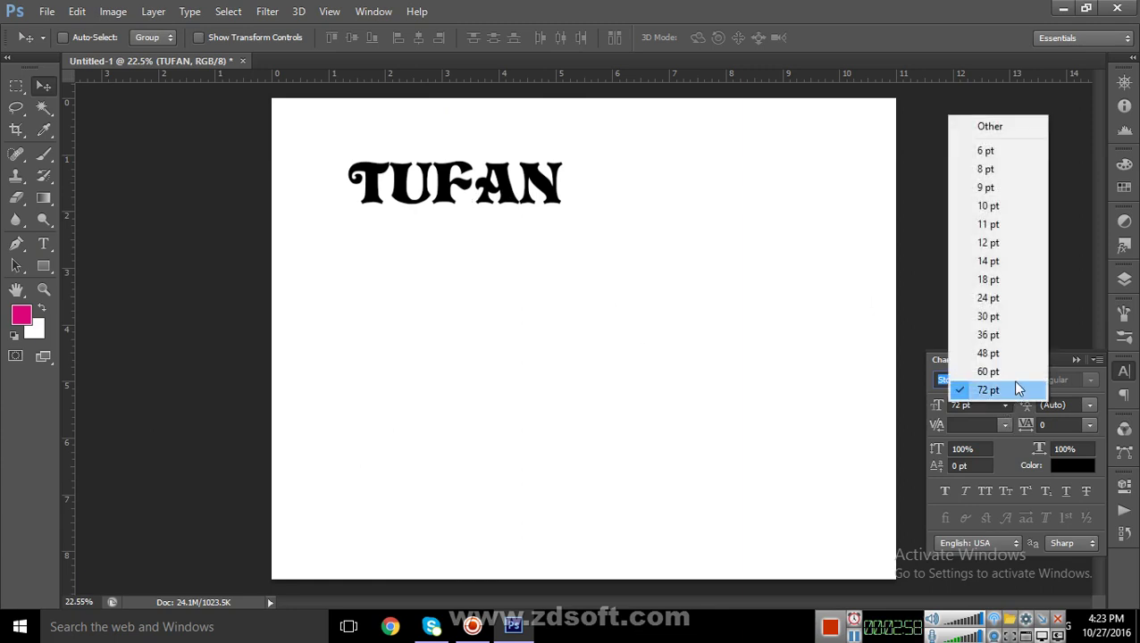
{"action": "left_click", "coordinate": [1011, 394]}
{"action": "key", "text": "Tab"}
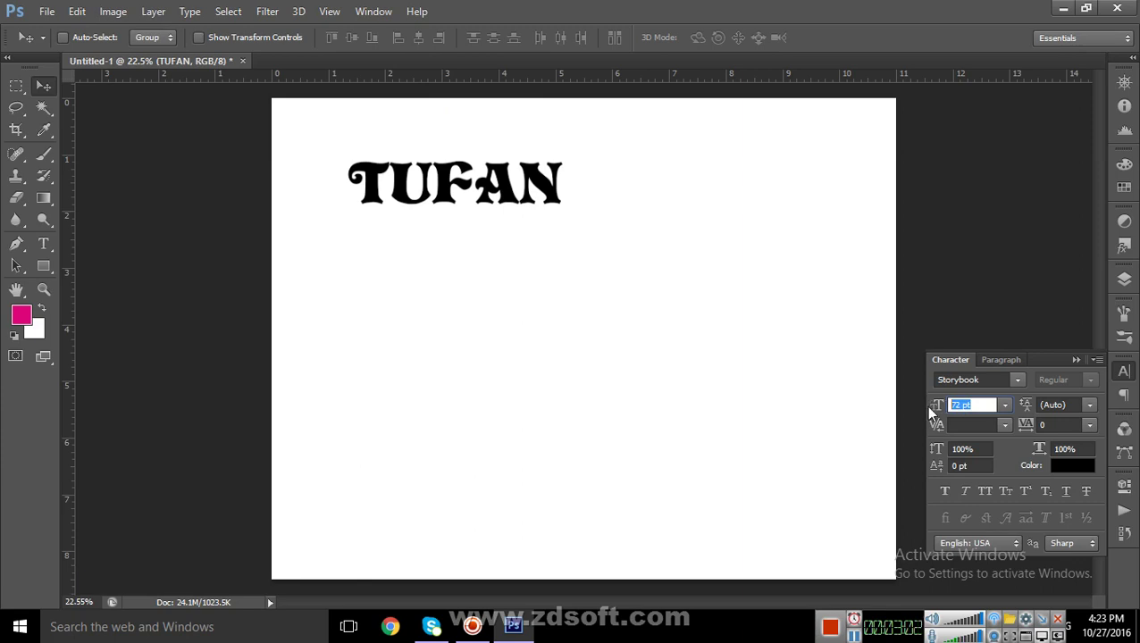
{"action": "type", "text": "100"}
{"action": "key", "text": "Return"}
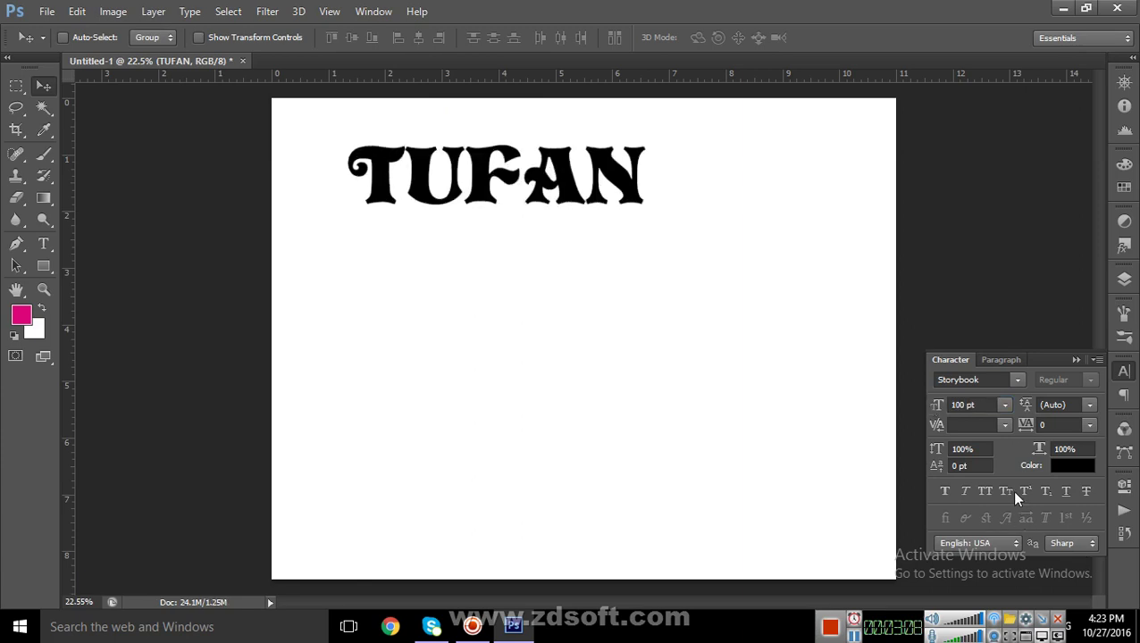
- Enlarge the text layer's font size to 150 pt
{"action": "left_click", "coordinate": [985, 409]}
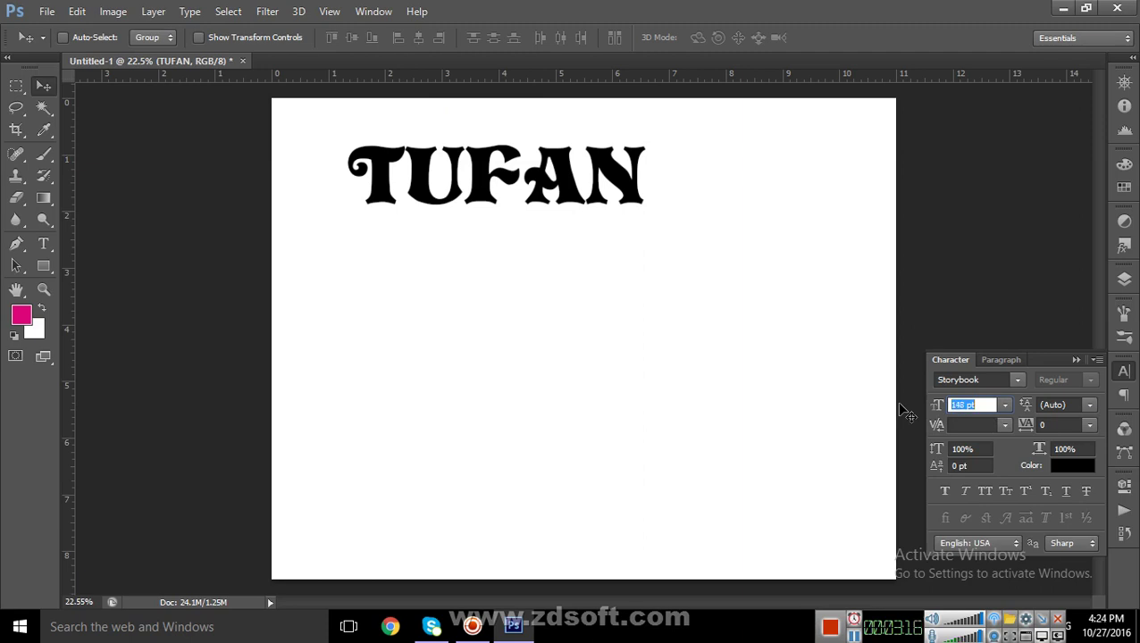
{"action": "key", "text": "Up"}
{"action": "key", "text": "Return"}
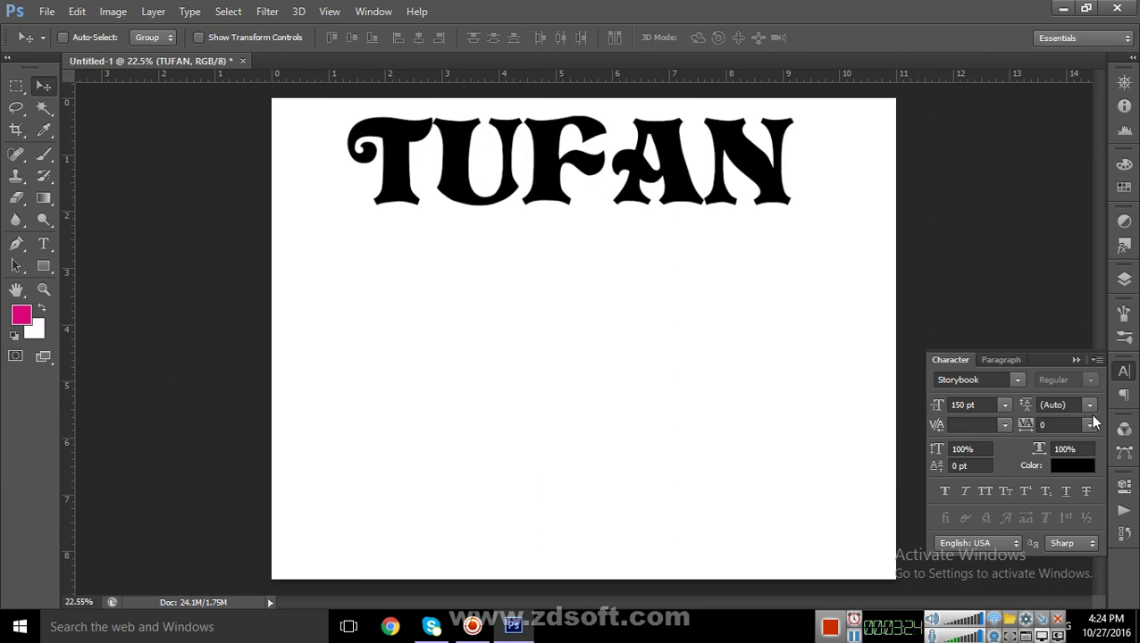
- Try a tracking of 25 on the text layer, and return the tracking to 0
{"action": "left_click", "coordinate": [994, 382]}
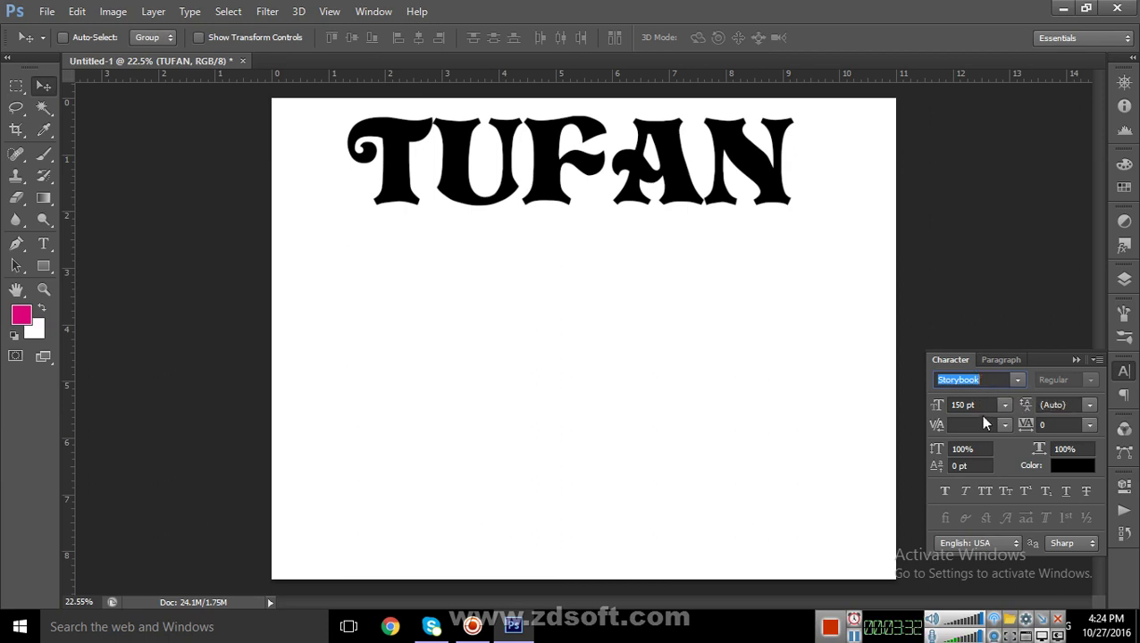
{"action": "left_click", "coordinate": [984, 406]}
{"action": "key", "text": "Tab"}
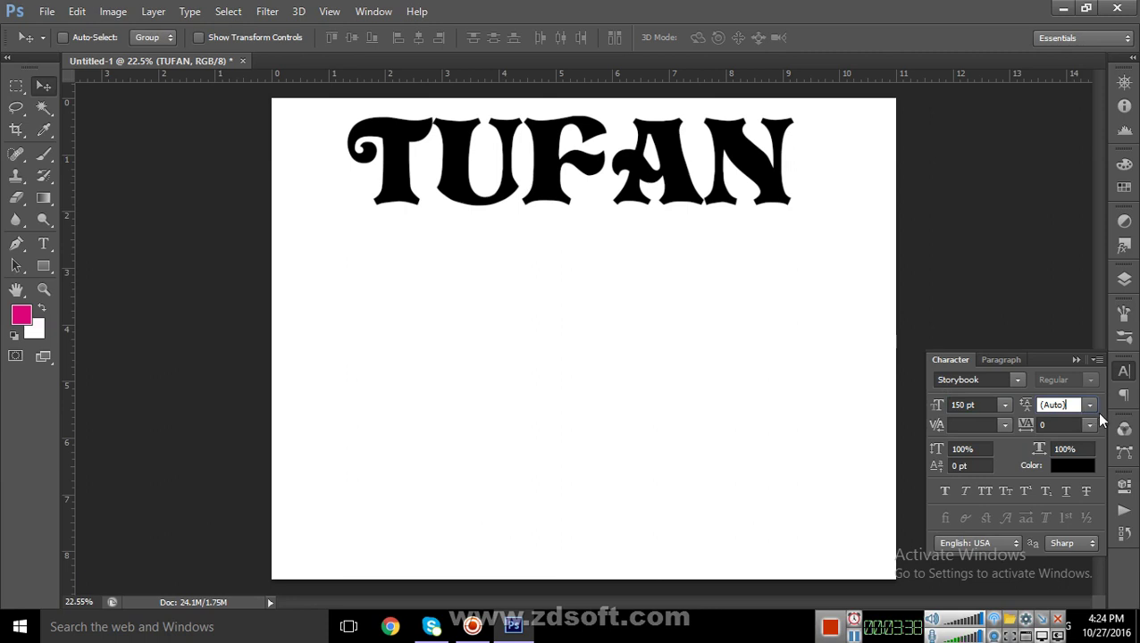
{"action": "left_click", "coordinate": [1091, 407]}
{"action": "left_click", "coordinate": [1095, 418]}
{"action": "left_click", "coordinate": [1091, 427]}
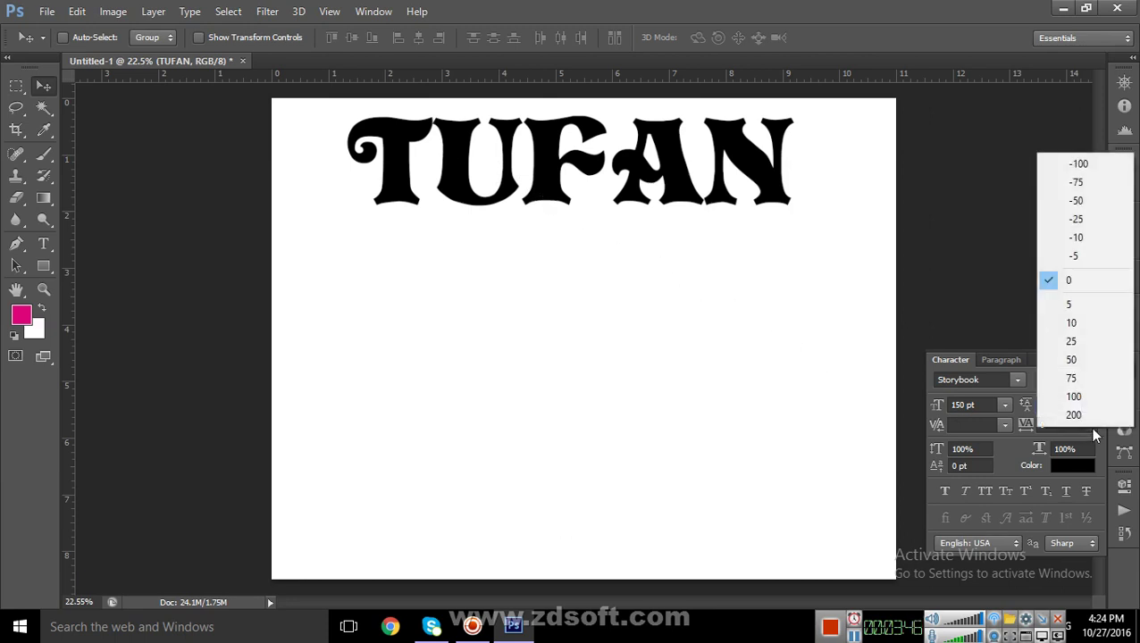
{"action": "left_click", "coordinate": [1085, 344]}
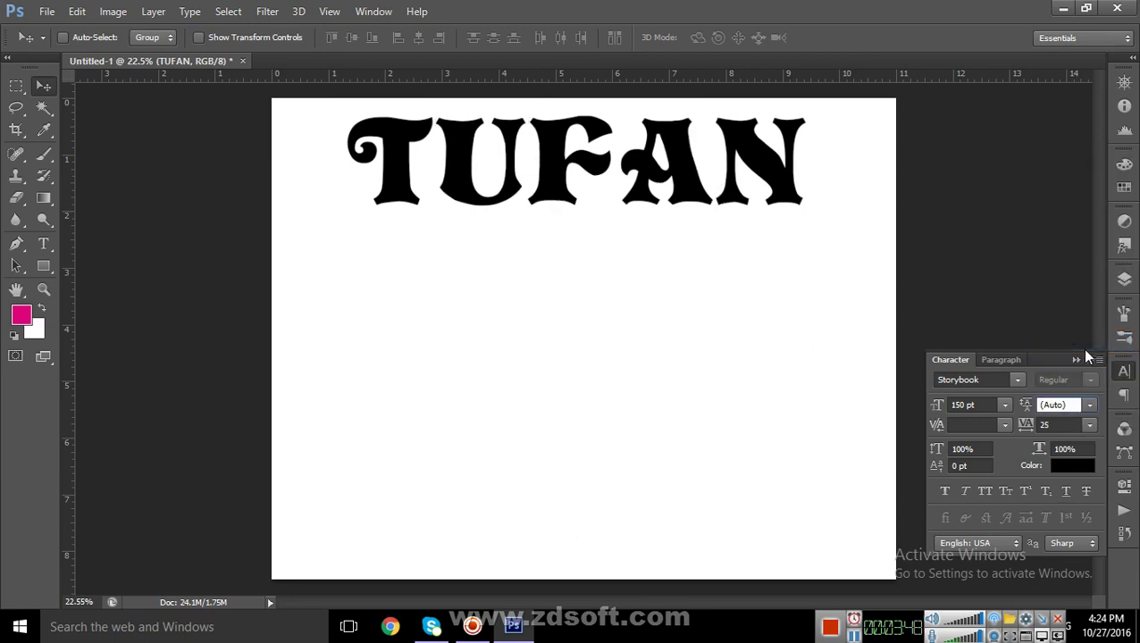
{"action": "left_click", "coordinate": [1090, 425]}
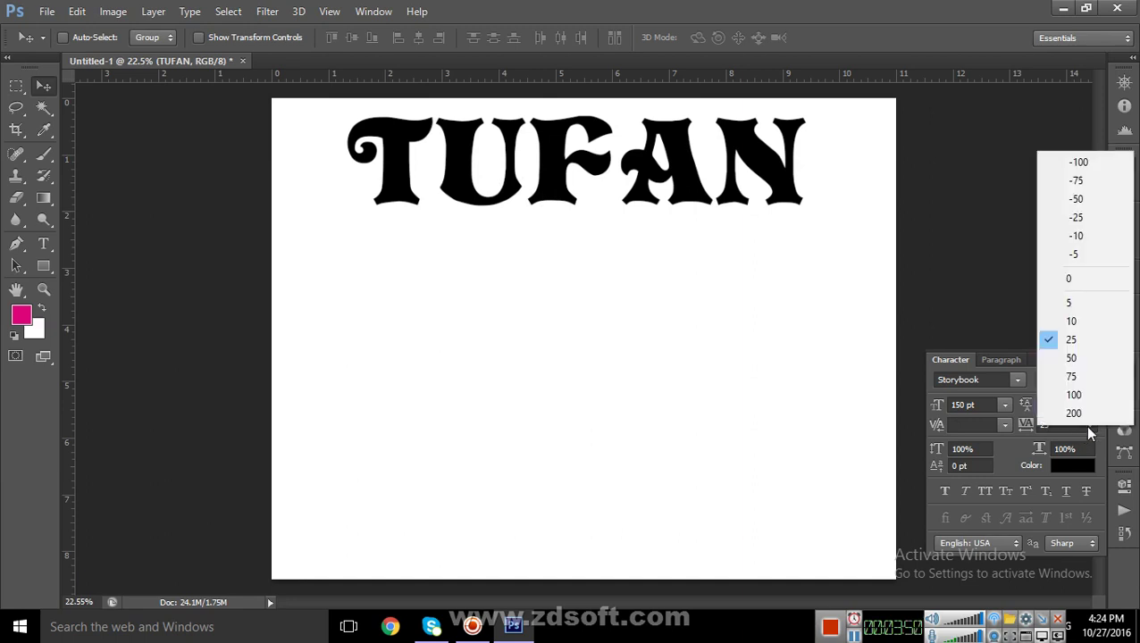
{"action": "left_click", "coordinate": [1086, 282]}
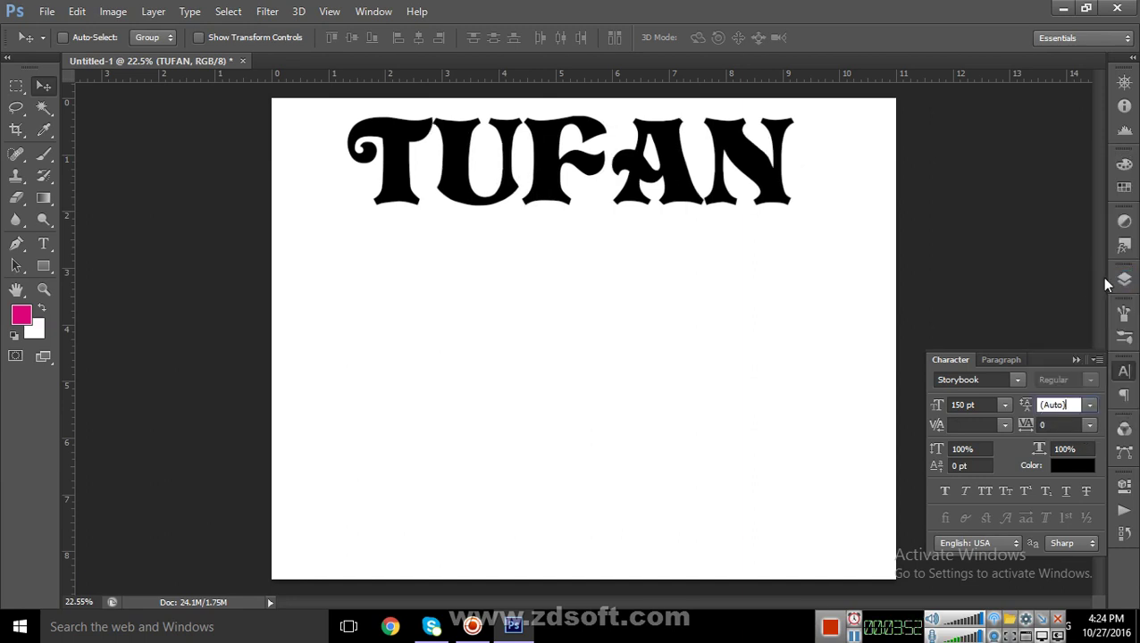
- Try tracking values of -5 and -50 on the heading text layer, and return the tracking to 0
{"action": "left_click", "coordinate": [1089, 427]}
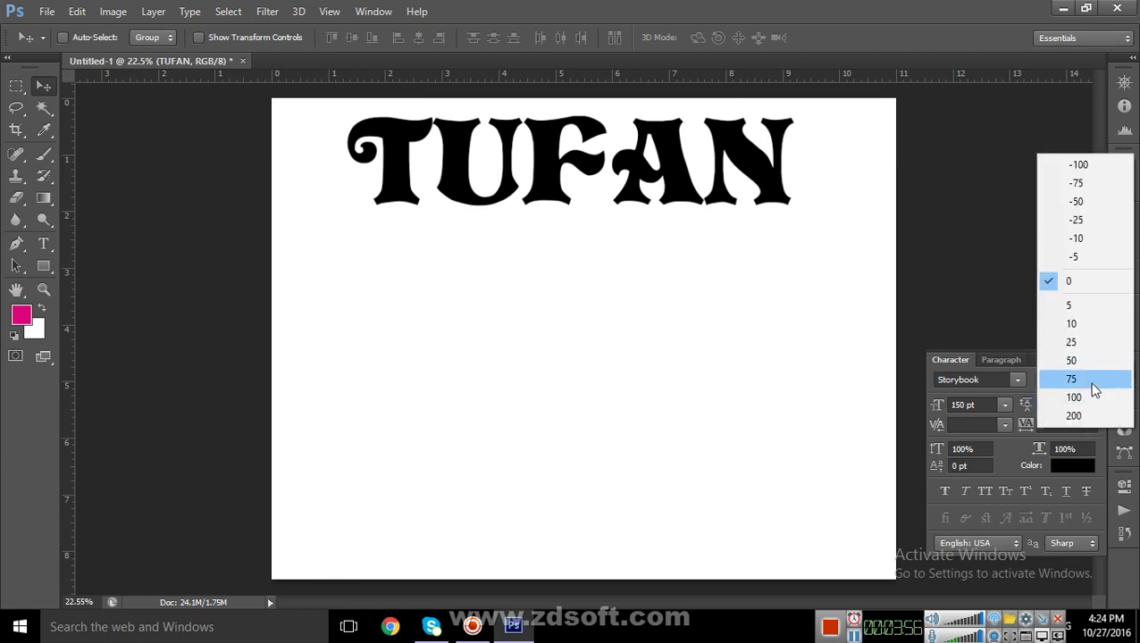
{"action": "left_click", "coordinate": [1097, 261]}
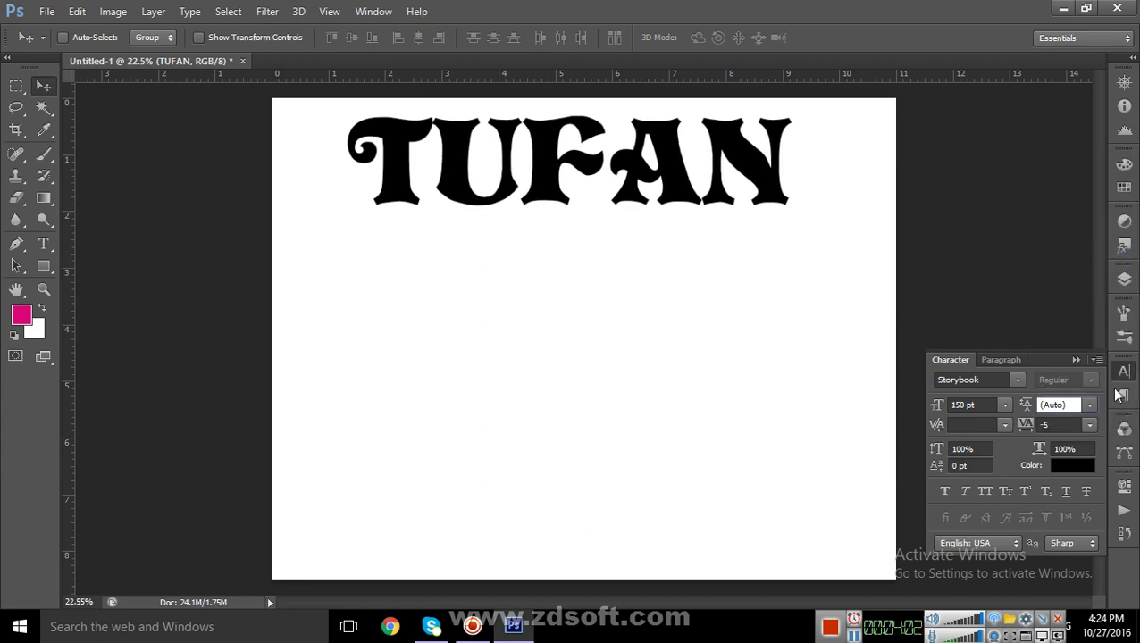
{"action": "left_click", "coordinate": [1092, 425]}
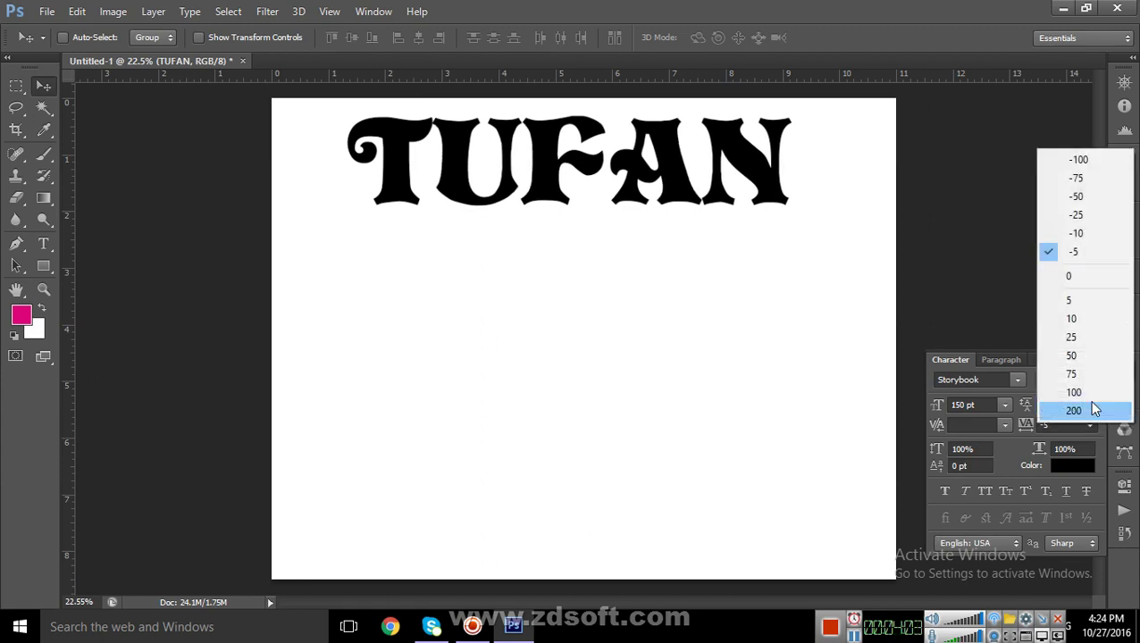
{"action": "left_click", "coordinate": [1098, 204]}
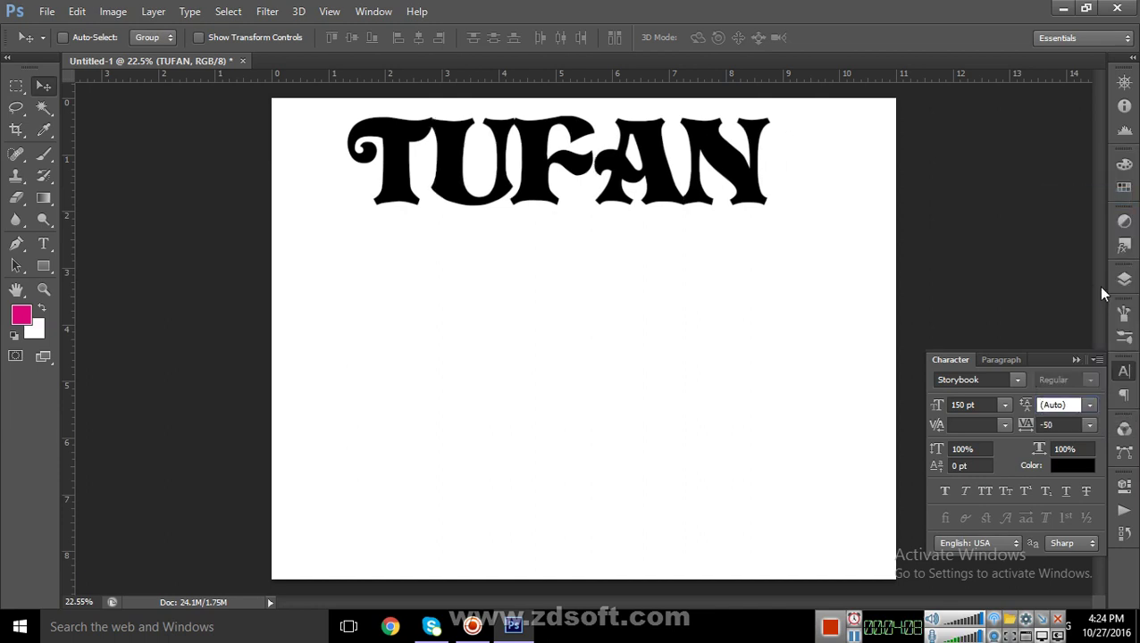
{"action": "left_click", "coordinate": [1088, 425]}
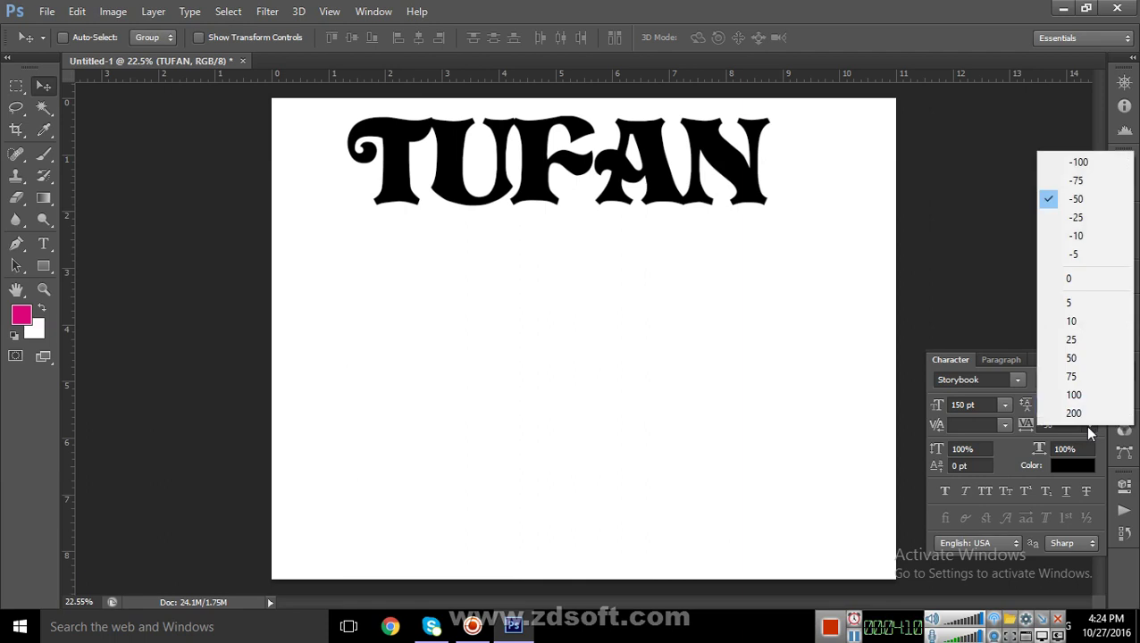
{"action": "left_click", "coordinate": [1092, 279]}
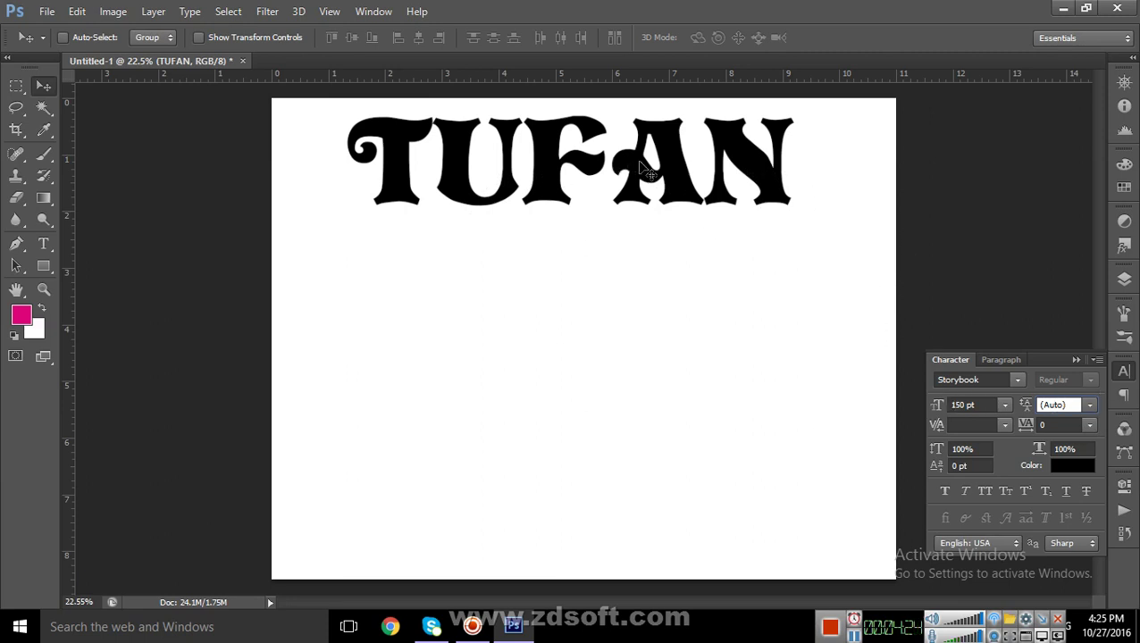
- Move the heading text slightly left and down on the canvas
{"action": "left_click_drag", "start_coordinate": [623, 169], "coordinate": [608, 174]}
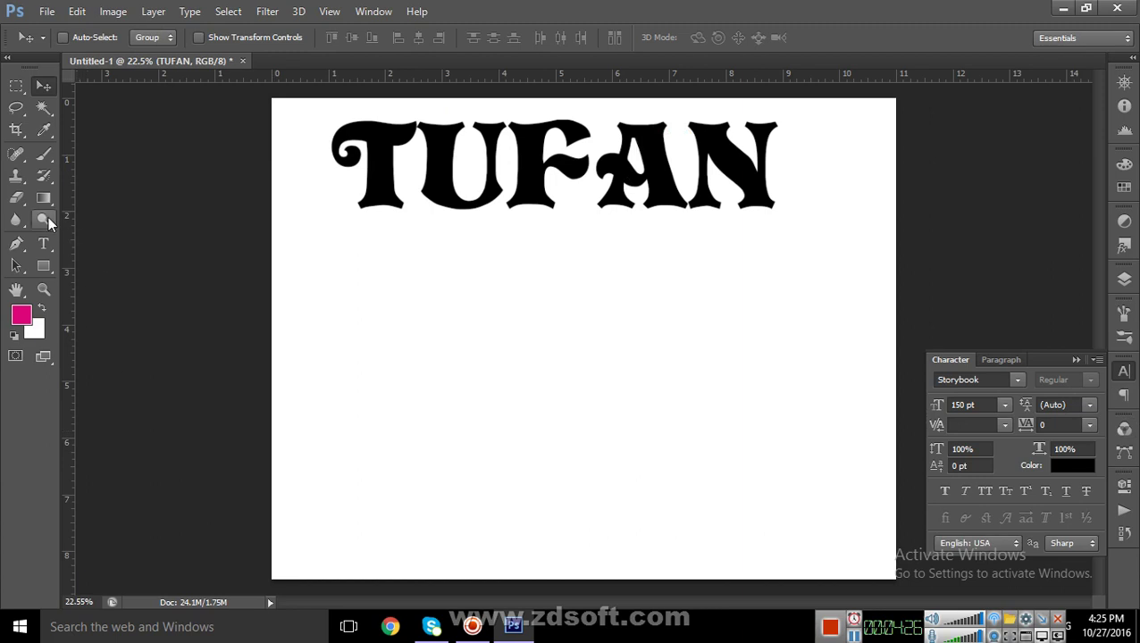
{"action": "left_click", "coordinate": [44, 244]}
{"action": "left_click", "coordinate": [322, 314]}
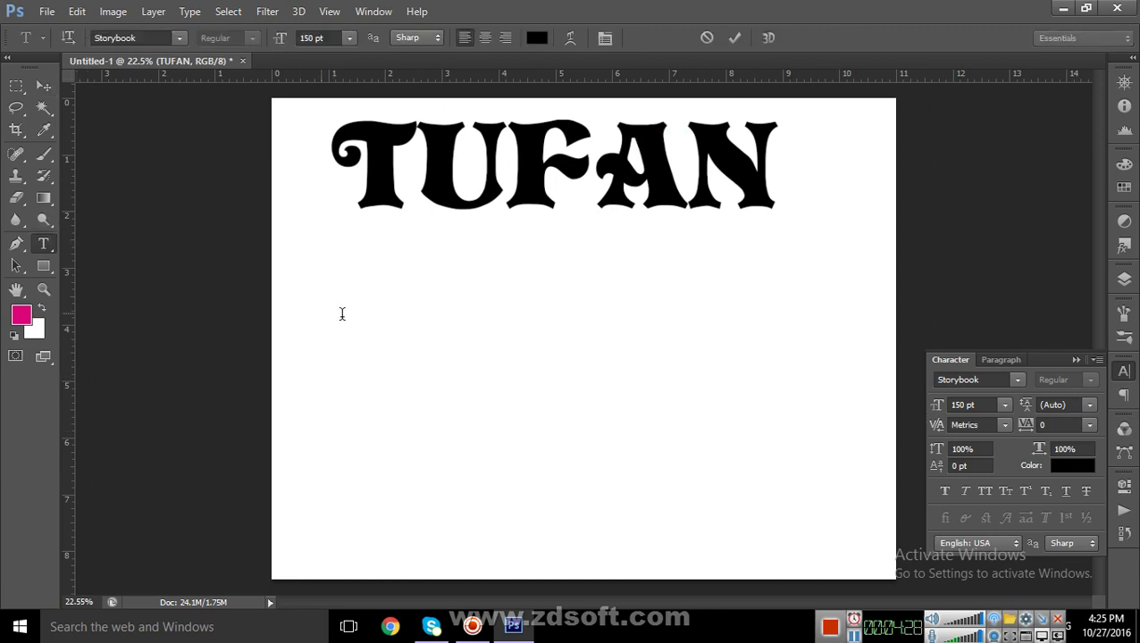
{"action": "left_click", "coordinate": [1005, 406]}
{"action": "left_click", "coordinate": [989, 259]}
{"action": "left_click", "coordinate": [188, 14]}
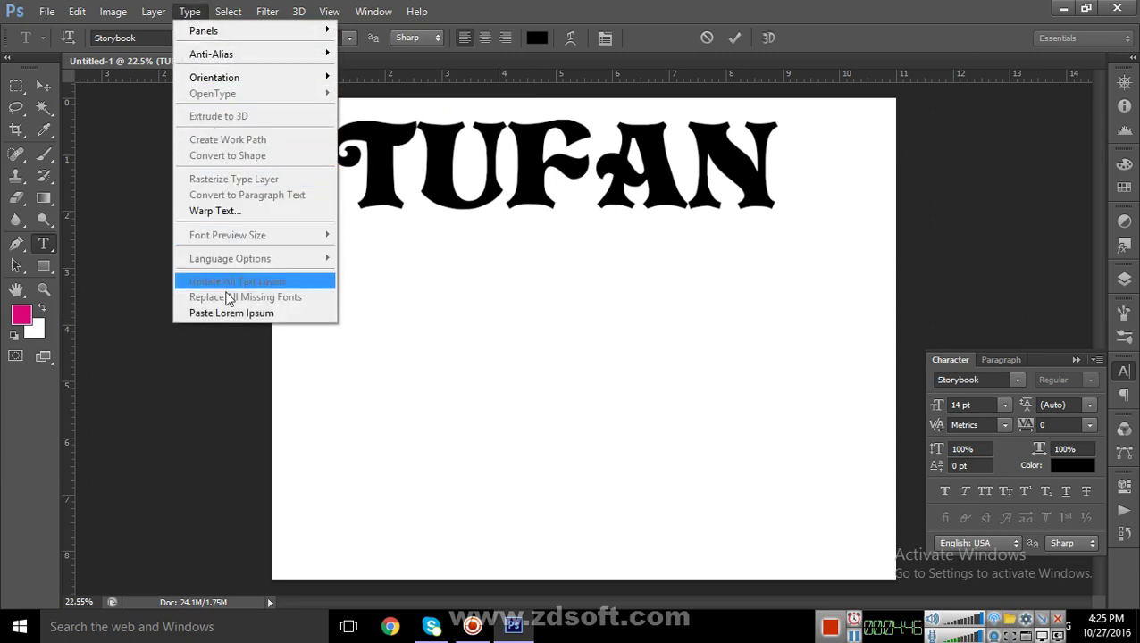
{"action": "left_click", "coordinate": [546, 7]}
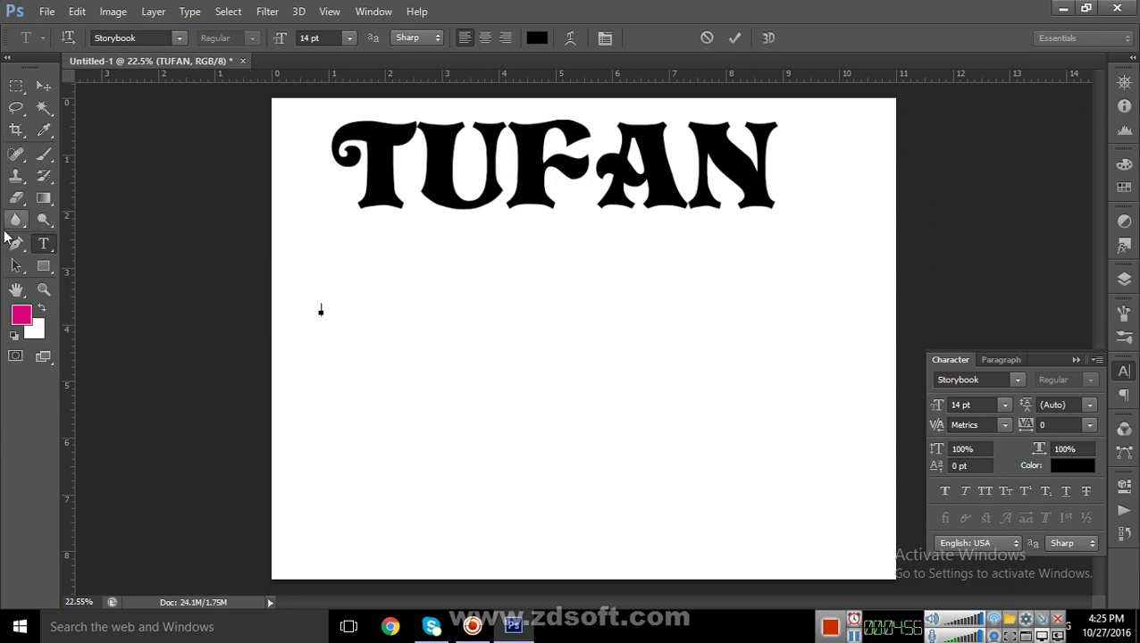
{"action": "left_click", "coordinate": [1125, 279]}
{"action": "left_click_drag", "start_coordinate": [974, 366], "coordinate": [1075, 429]}
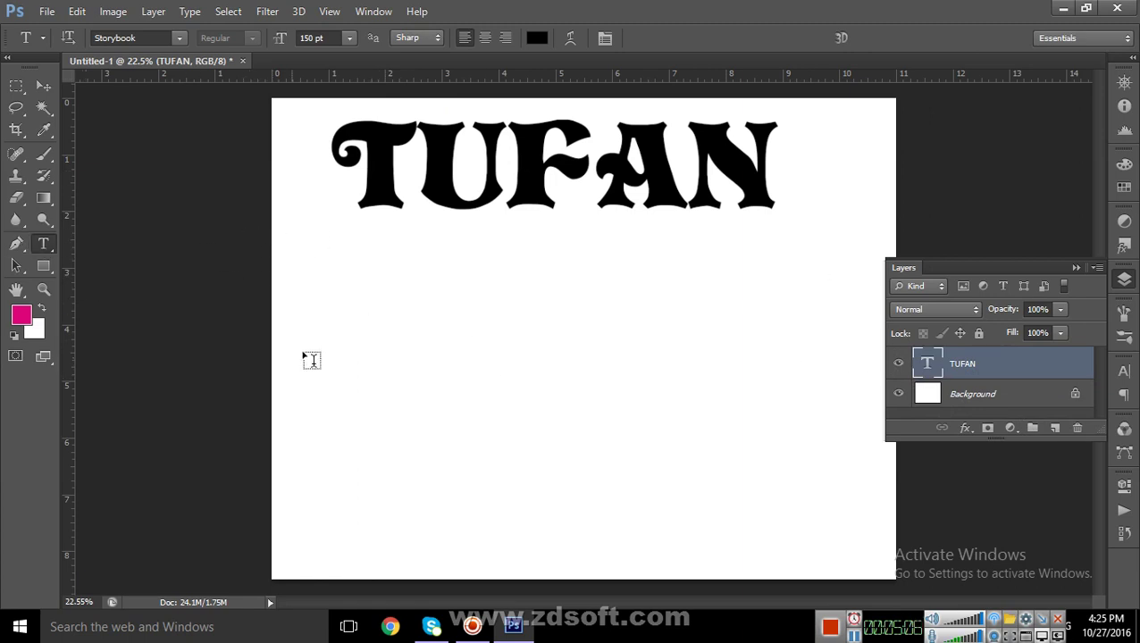
- Try to fill a new 18 pt text layer with Lorem Ipsum placeholder text, and delete that layer
{"action": "left_click", "coordinate": [329, 308]}
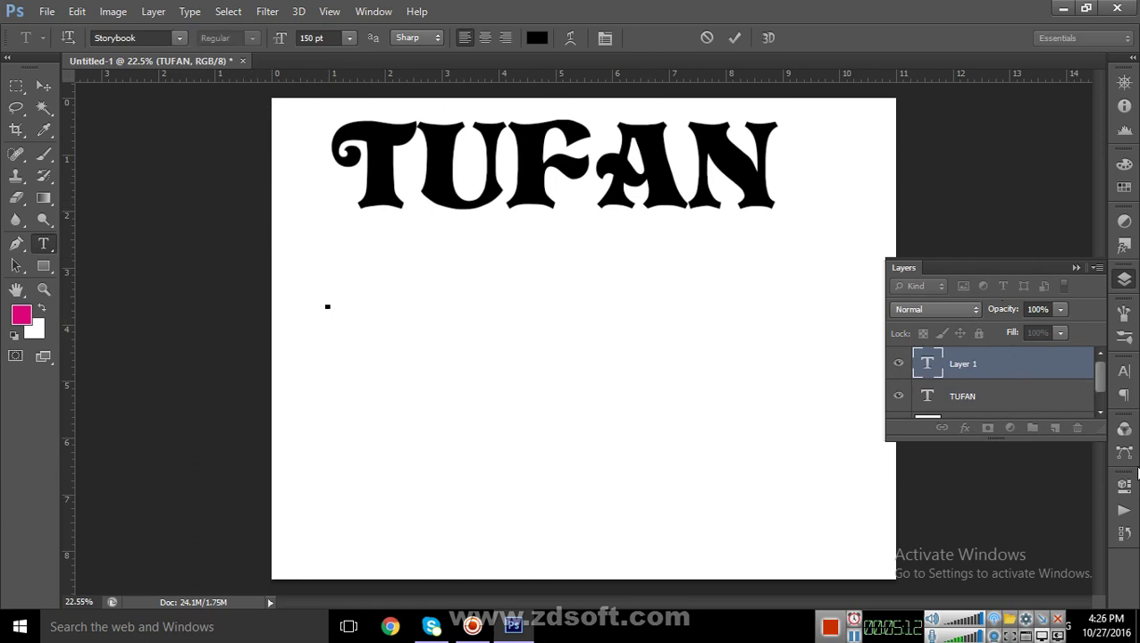
{"action": "left_click", "coordinate": [1124, 370]}
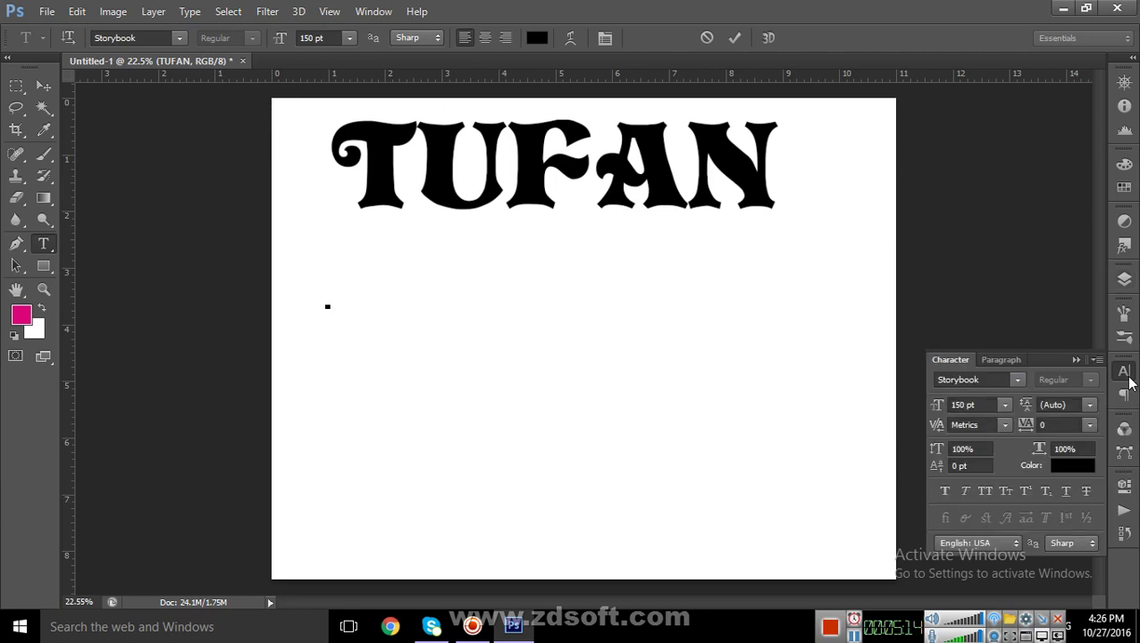
{"action": "left_click", "coordinate": [1005, 405]}
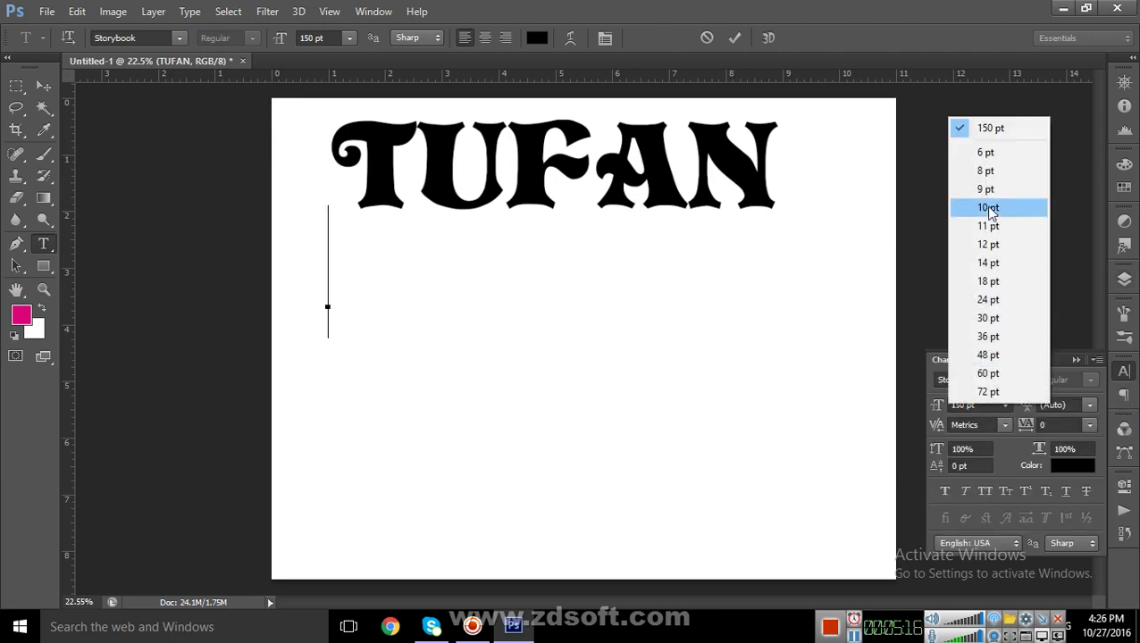
{"action": "left_click", "coordinate": [988, 282]}
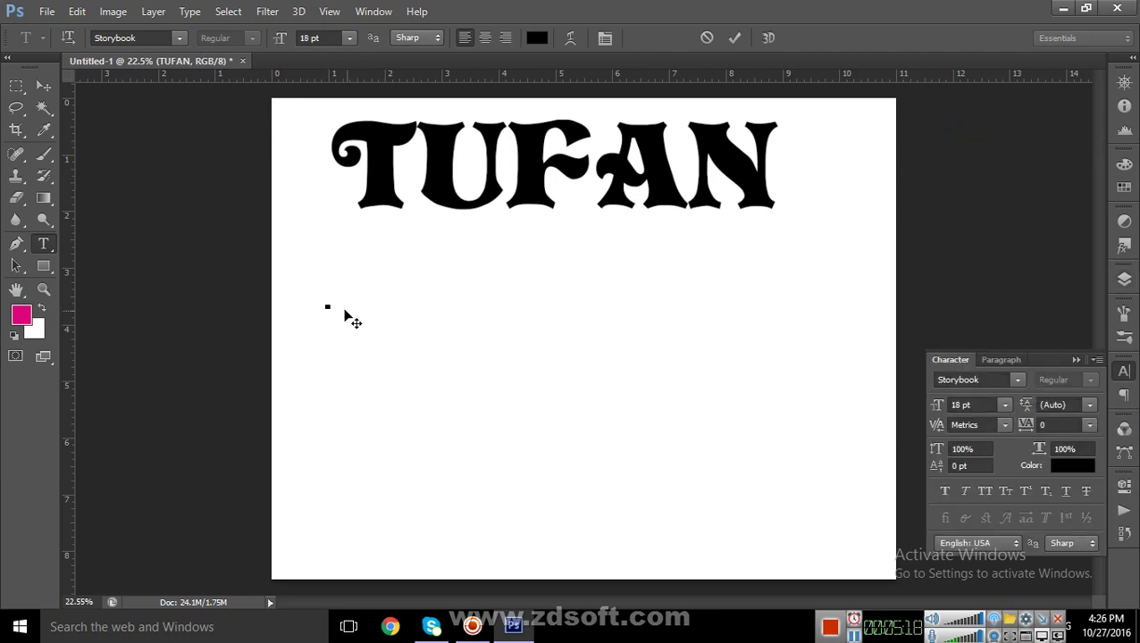
{"action": "left_click", "coordinate": [189, 12]}
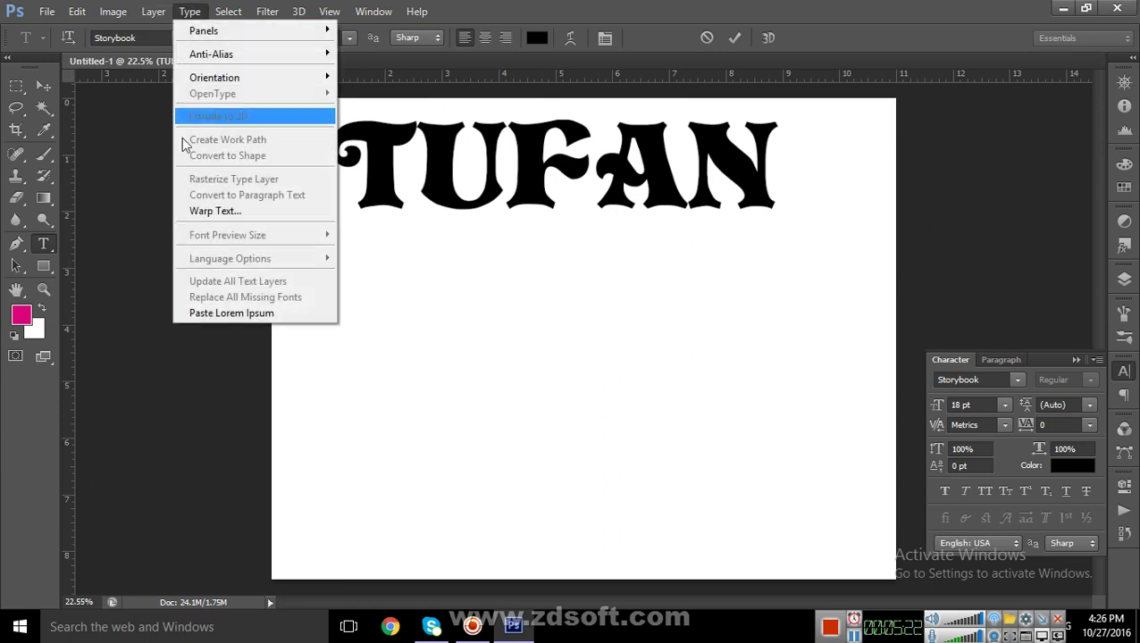
{"action": "left_click", "coordinate": [277, 314]}
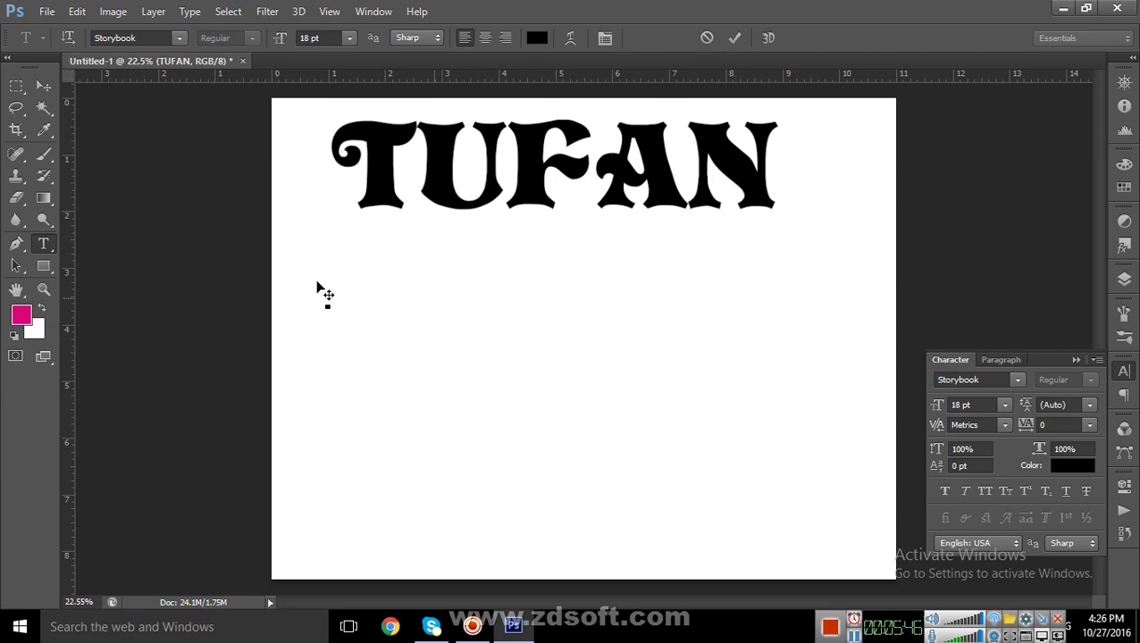
{"action": "left_click_drag", "start_coordinate": [326, 308], "coordinate": [382, 306]}
{"action": "left_click", "coordinate": [1125, 279]}
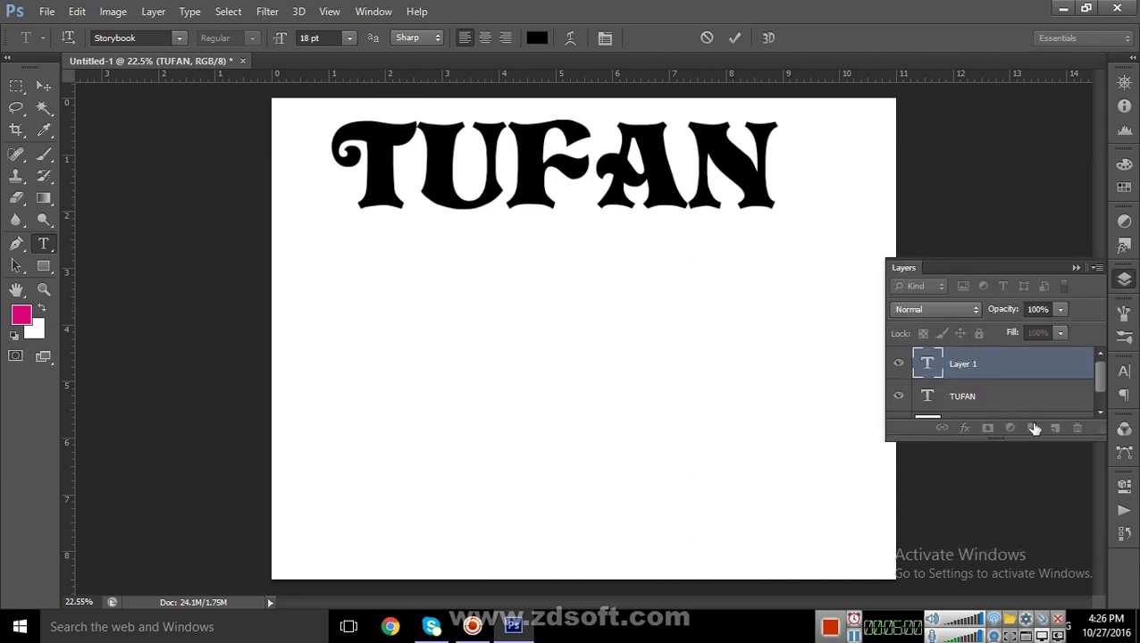
{"action": "left_click_drag", "start_coordinate": [959, 364], "coordinate": [1078, 428]}
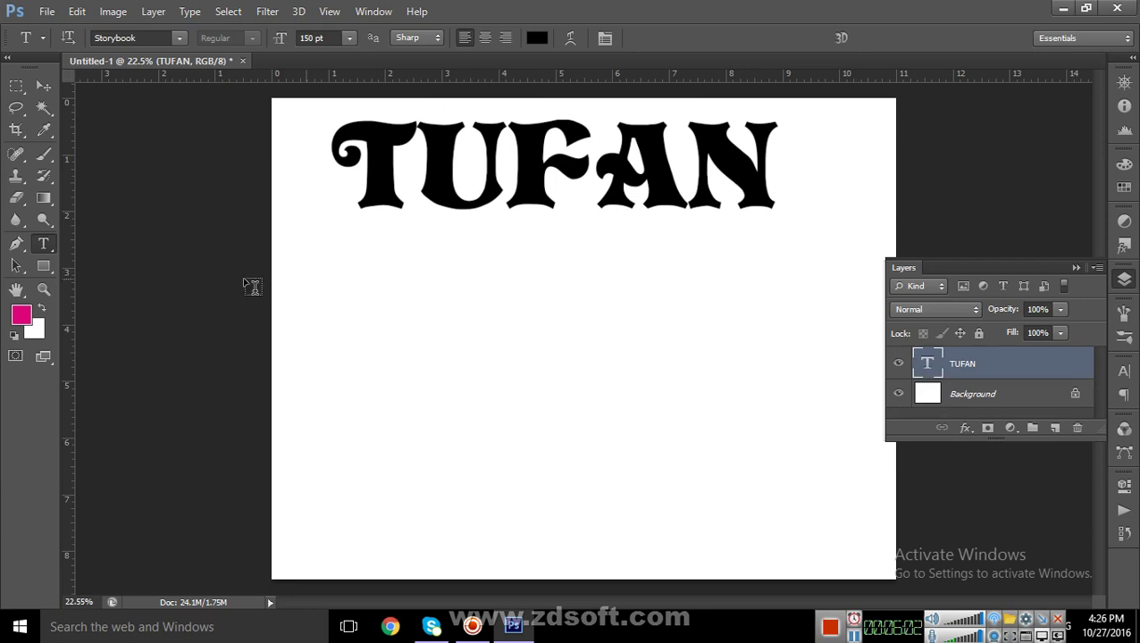
- Start a new point text below the left end of the heading with a font size of 6 pt
{"action": "left_click", "coordinate": [304, 284]}
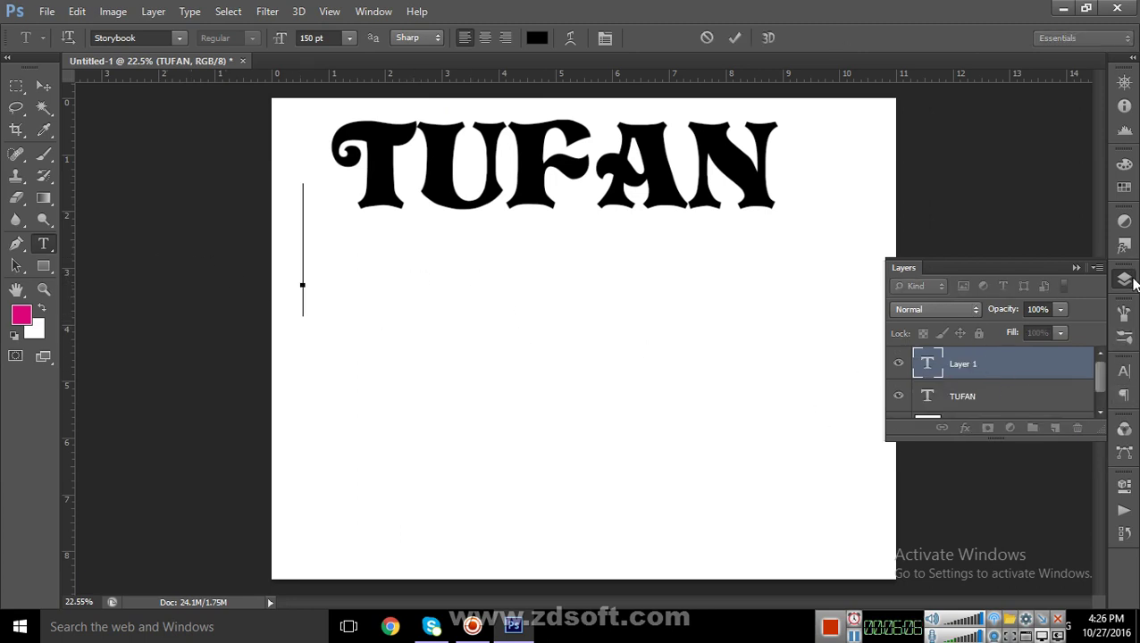
{"action": "left_click", "coordinate": [1124, 371]}
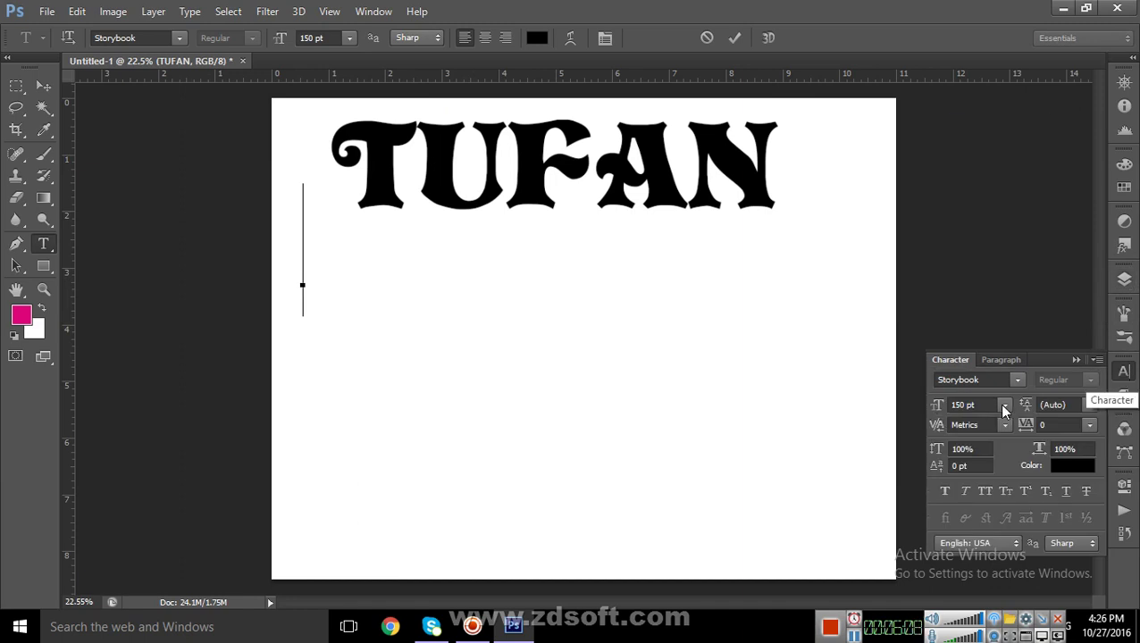
{"action": "left_click", "coordinate": [1006, 405]}
{"action": "left_click", "coordinate": [987, 154]}
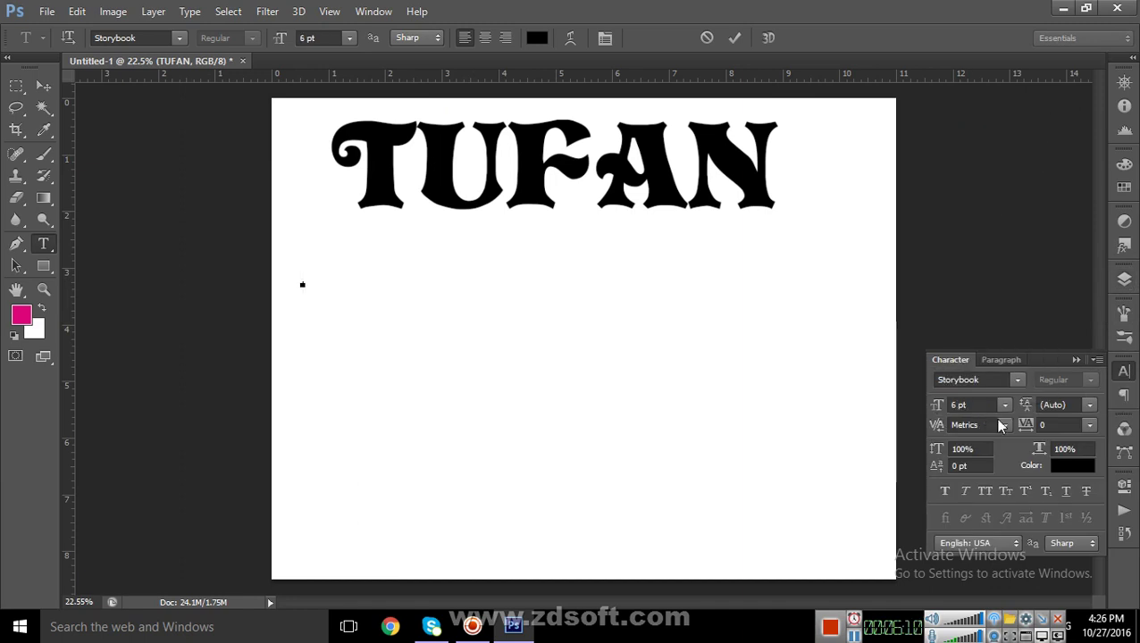
- Set the font of the new text to Times New Roman
{"action": "left_click", "coordinate": [947, 382]}
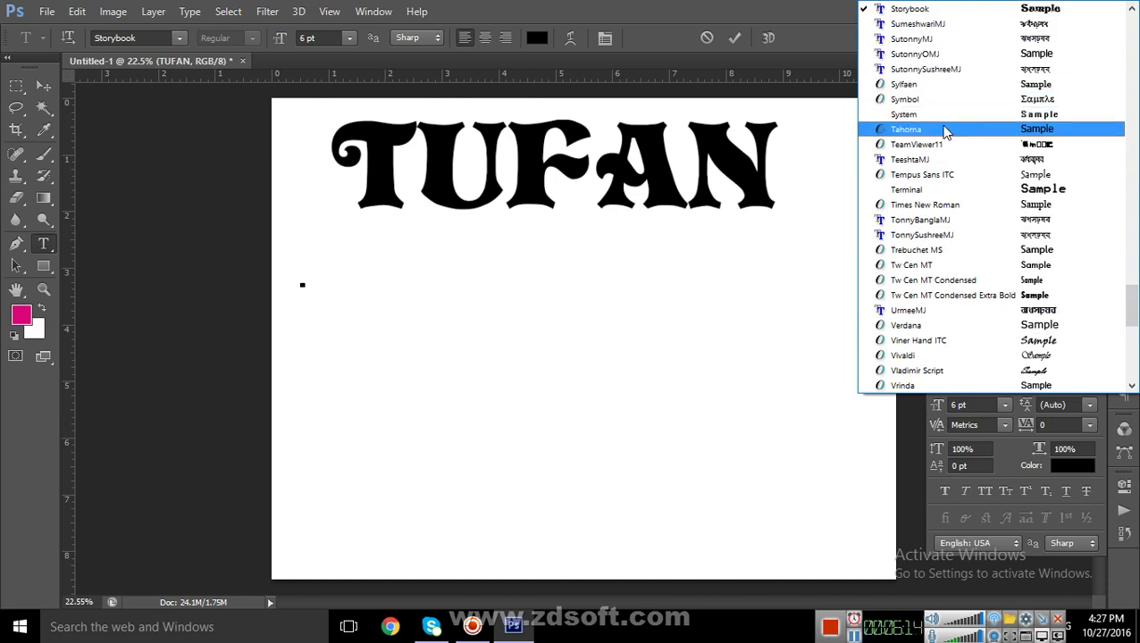
{"action": "left_click", "coordinate": [754, 400]}
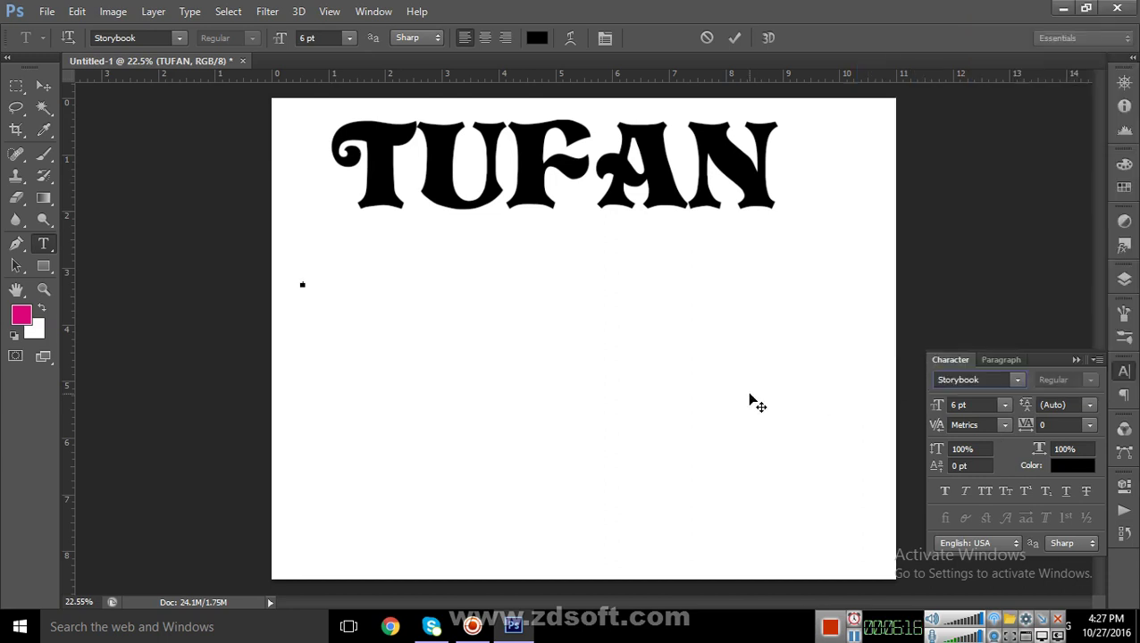
{"action": "left_click", "coordinate": [988, 379]}
{"action": "type", "text": "tim"}
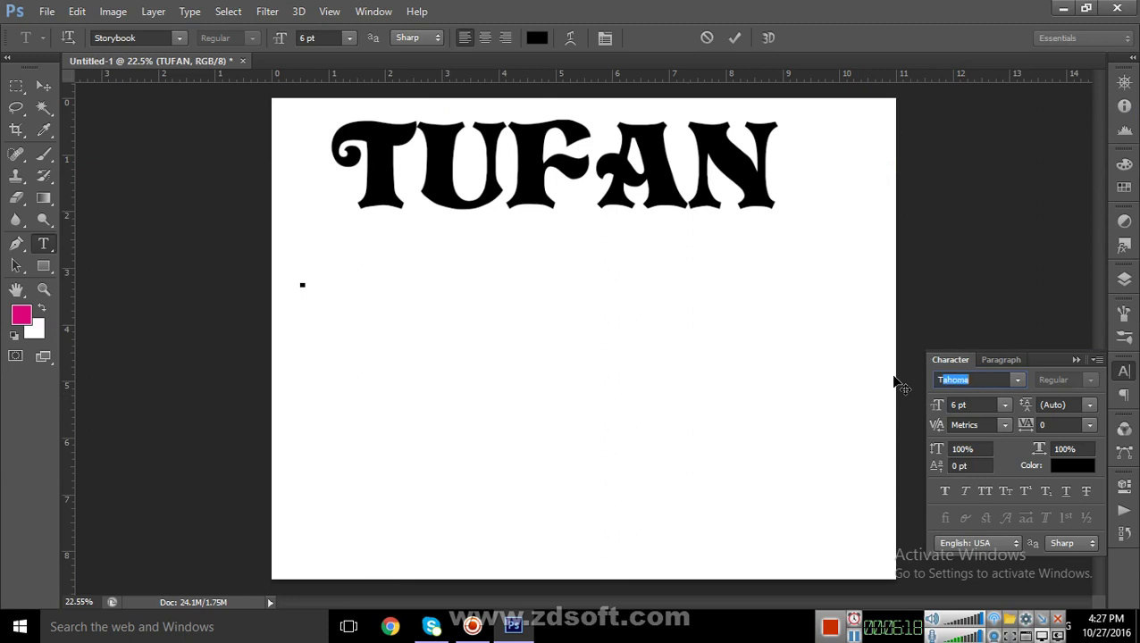
{"action": "key", "text": "Return"}
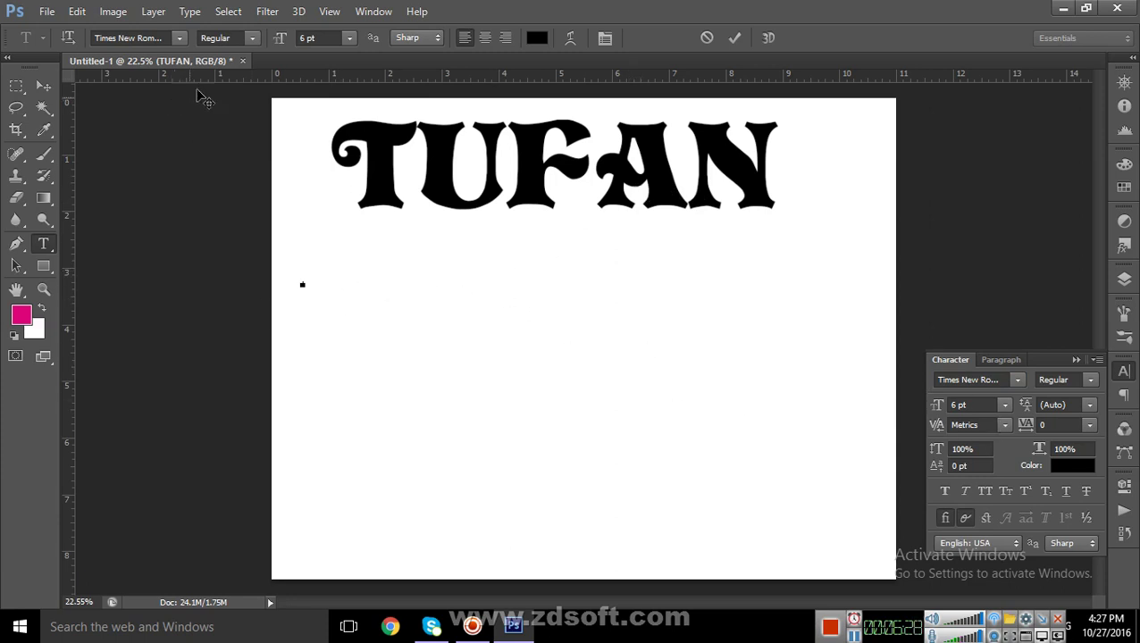
- Fill the new text layer with Lorem Ipsum placeholder text
{"action": "left_click", "coordinate": [190, 13]}
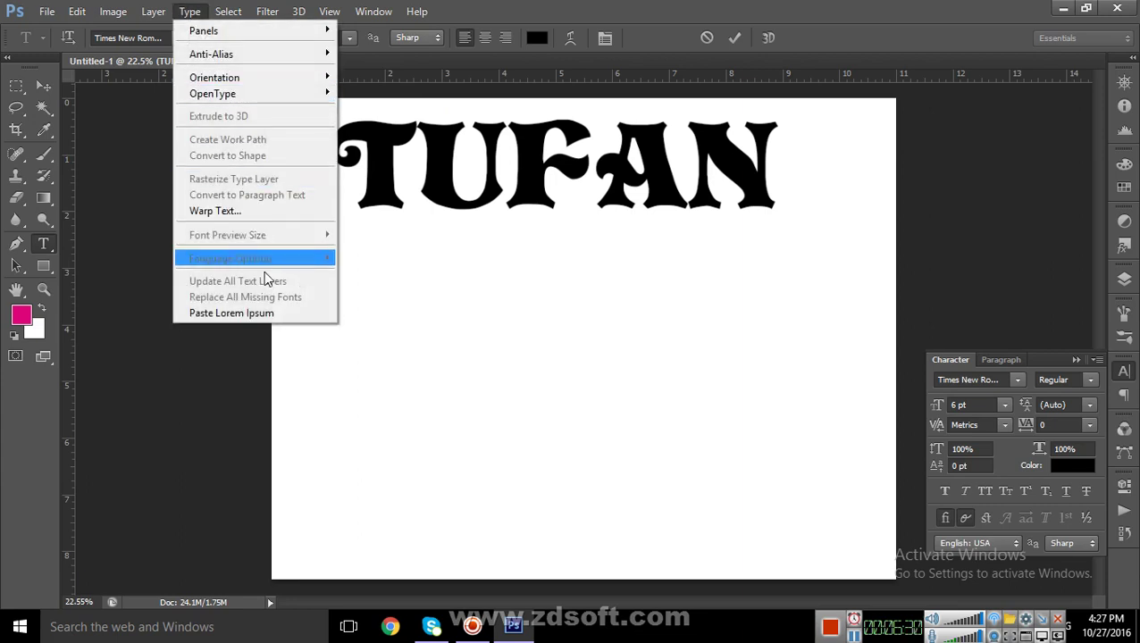
{"action": "left_click", "coordinate": [256, 314]}
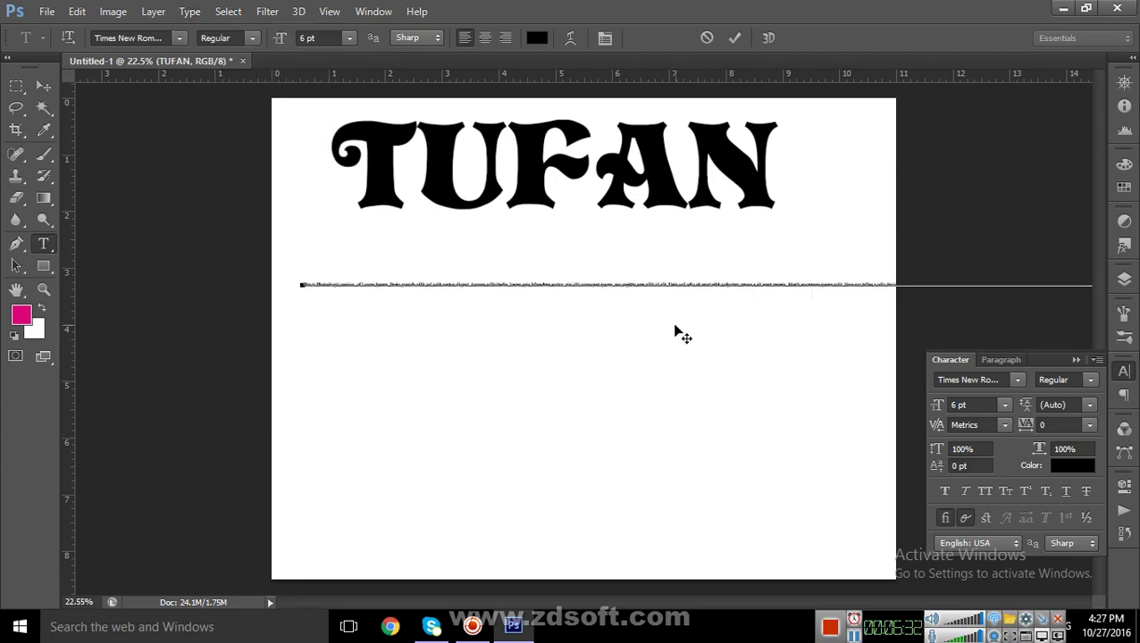
{"action": "left_click_drag", "start_coordinate": [496, 298], "coordinate": [502, 290]}
{"action": "left_click", "coordinate": [522, 265]}
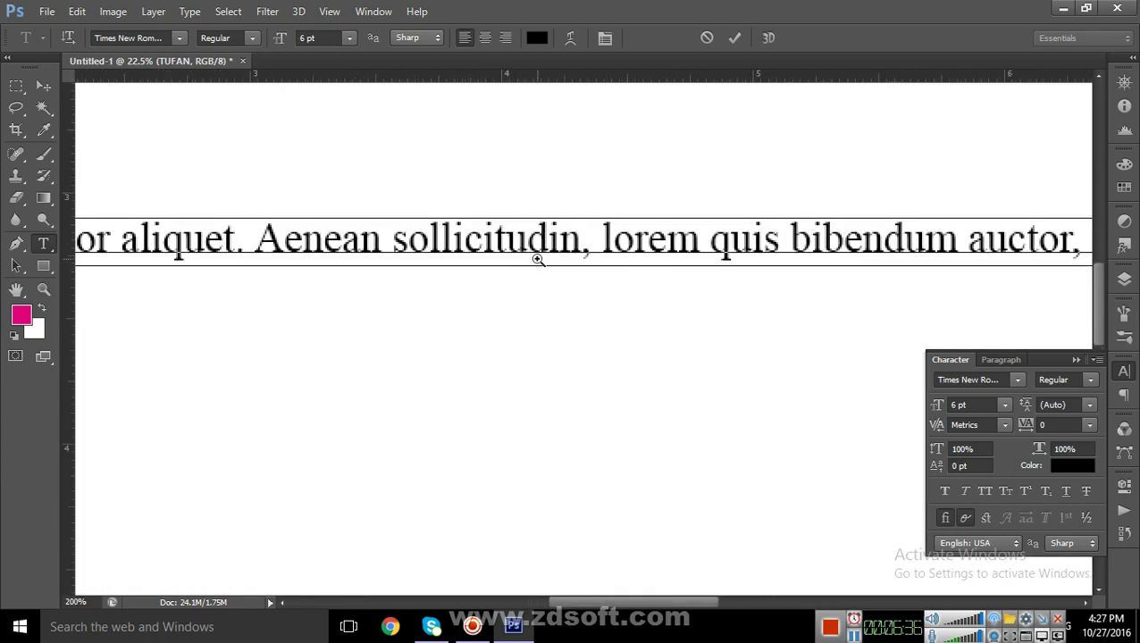
{"action": "left_click", "coordinate": [537, 256]}
{"action": "left_click", "coordinate": [583, 231]}
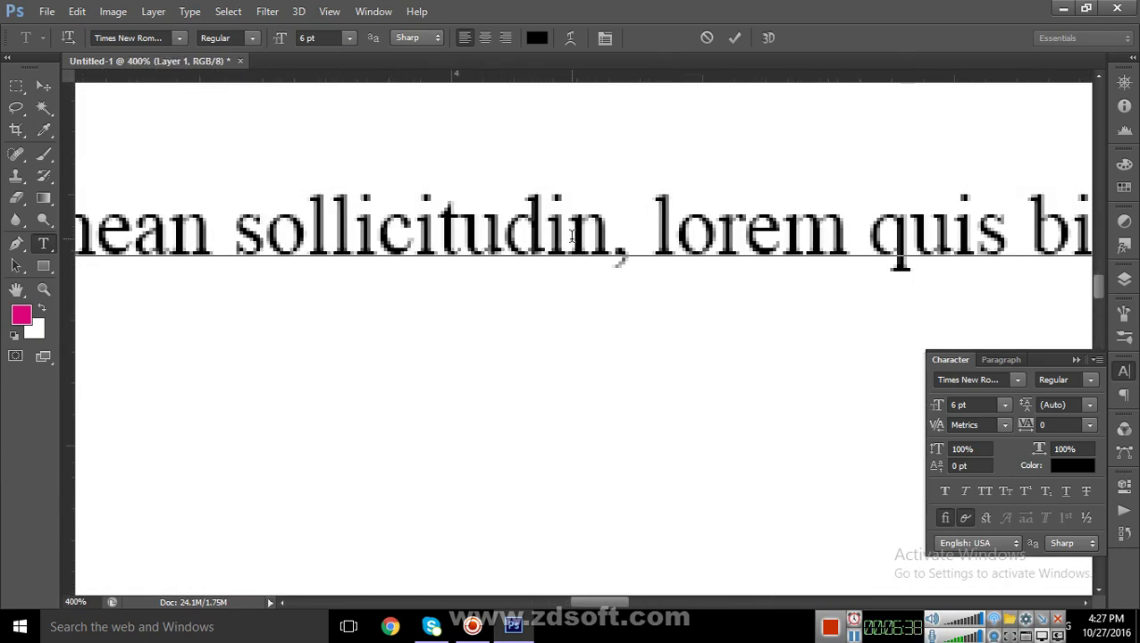
{"action": "scroll", "coordinate": [574, 243], "scroll_direction": "down", "scroll_amount": 2}
{"action": "scroll", "coordinate": [572, 243], "scroll_direction": "down", "scroll_amount": 10}
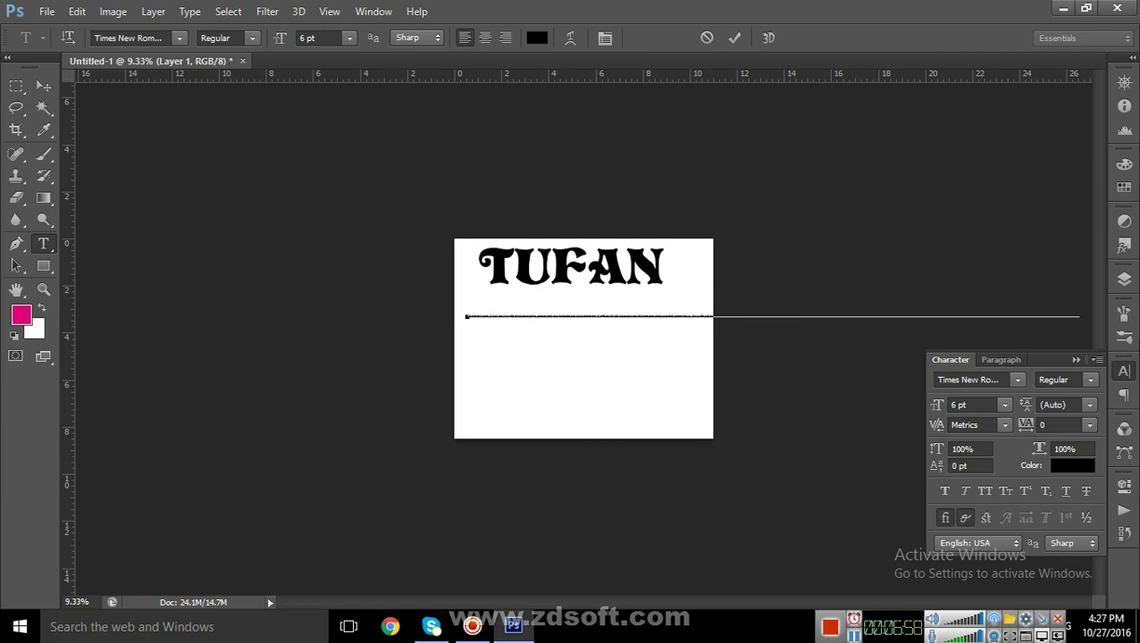
- Break the single-line Lorem Ipsum text after "lorem quis bibendum"
{"action": "key", "text": "ctrl+t"}
{"action": "left_click", "coordinate": [581, 322]}
{"action": "left_click", "coordinate": [581, 322]}
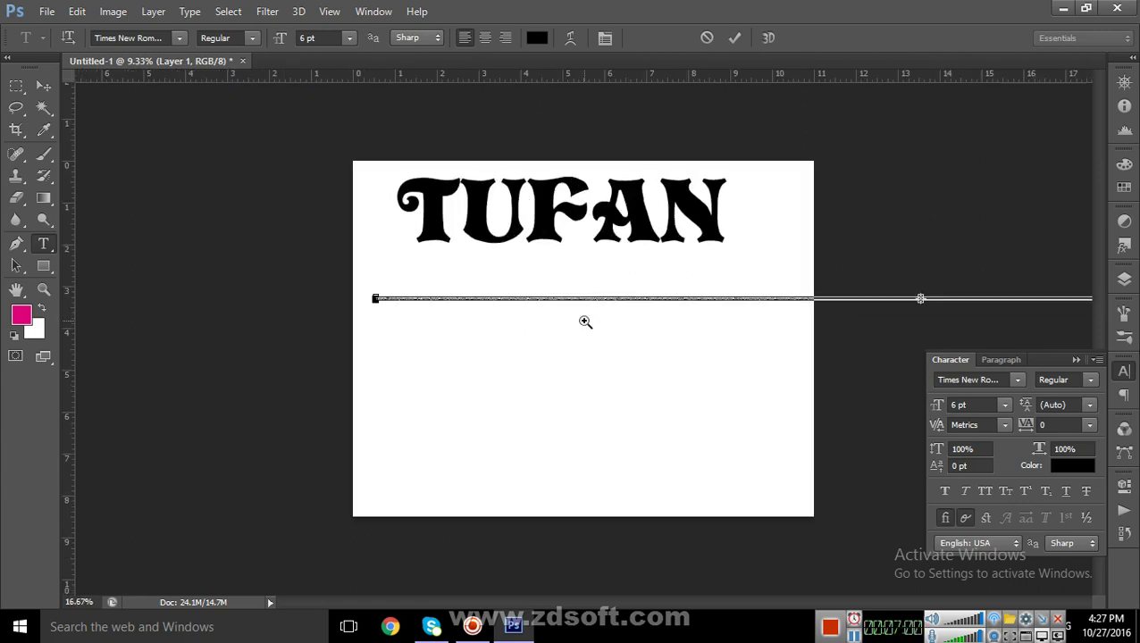
{"action": "left_click", "coordinate": [582, 322]}
{"action": "left_click", "coordinate": [582, 321]}
{"action": "left_click", "coordinate": [624, 295]}
{"action": "left_click", "coordinate": [542, 283]}
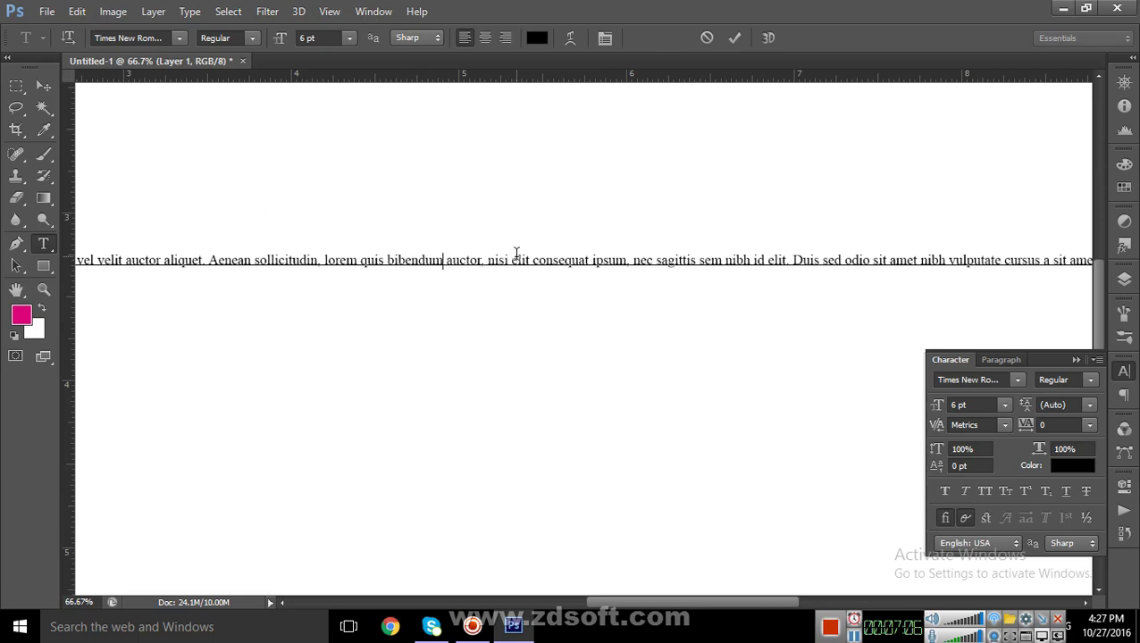
{"action": "key", "text": "Delete"}
{"action": "key", "text": "Return"}
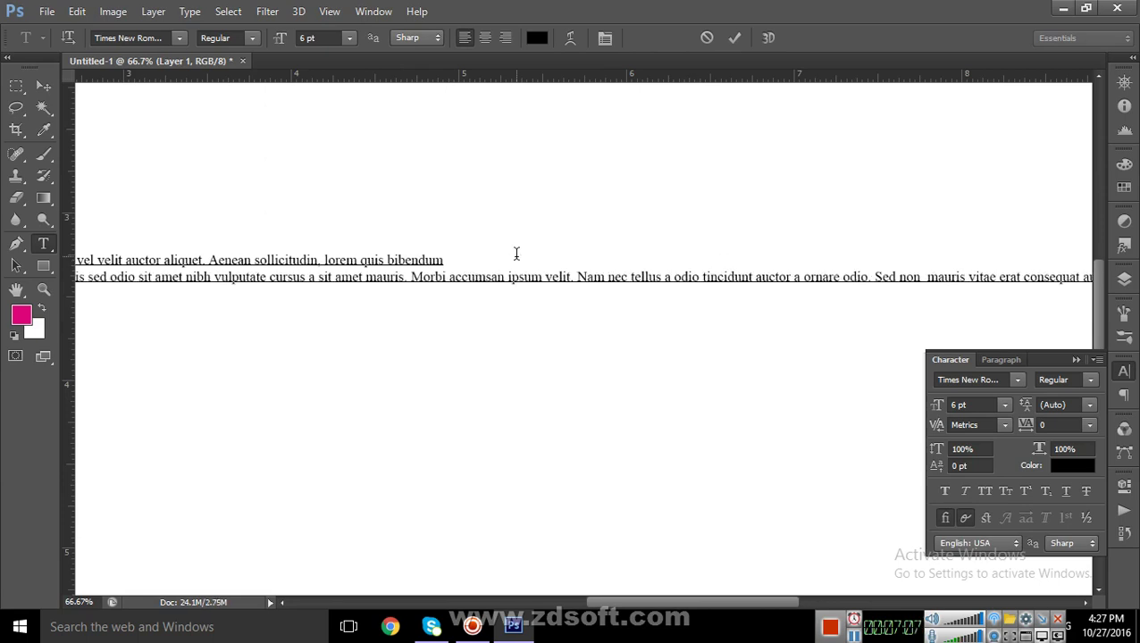
- Break the text after "Morbi accumsan ipsum velit." and "per inceptos himenaeos.", and try and undo a further break inside "velit mauris"
{"action": "left_click", "coordinate": [576, 277]}
{"action": "key", "text": "Return"}
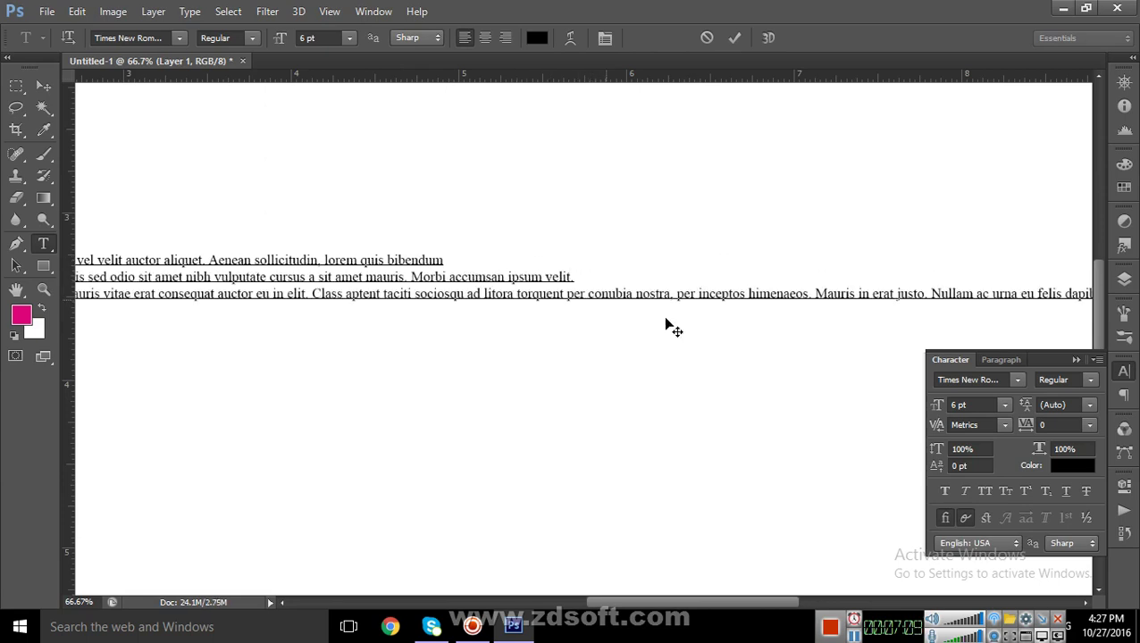
{"action": "left_click", "coordinate": [813, 293]}
{"action": "key", "text": "Return"}
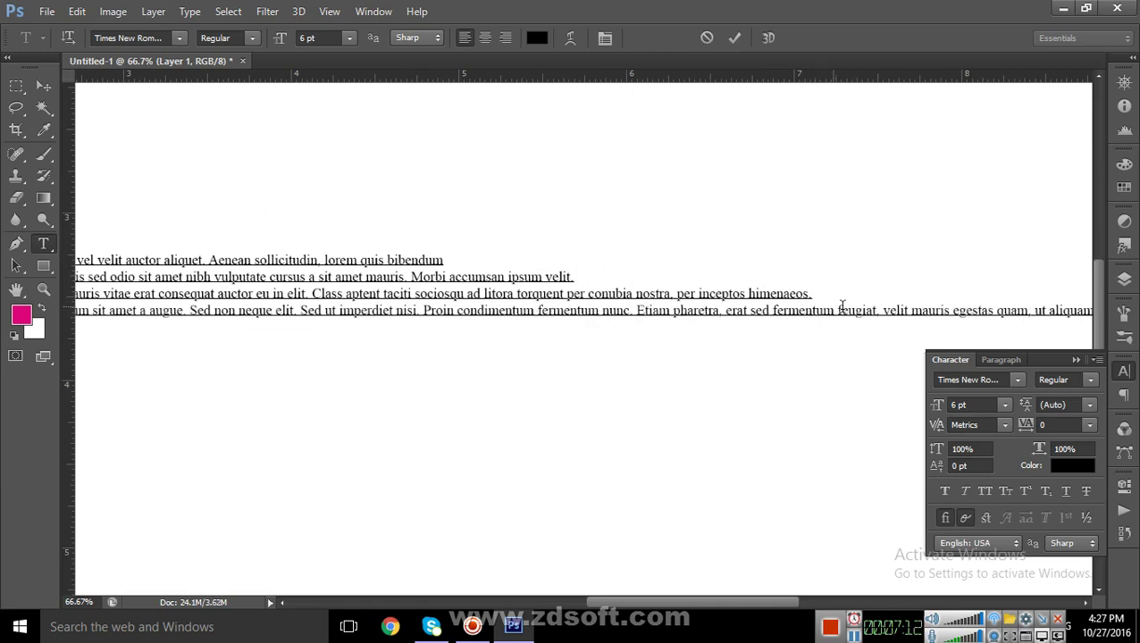
{"action": "left_click", "coordinate": [891, 310]}
{"action": "key", "text": "Return"}
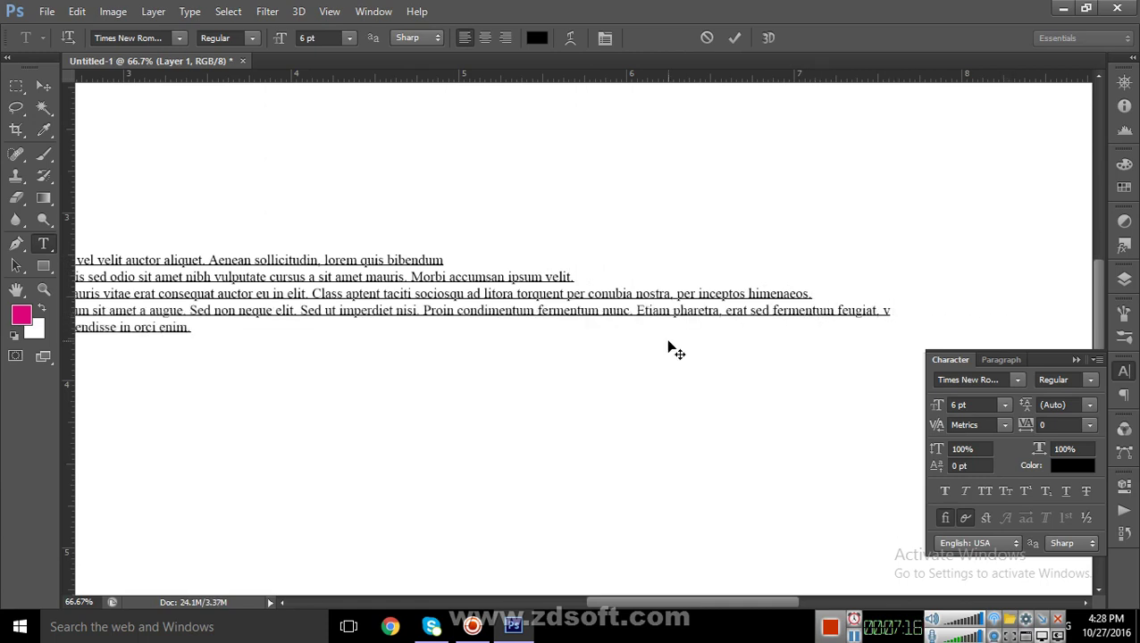
{"action": "key", "text": "ctrl+z"}
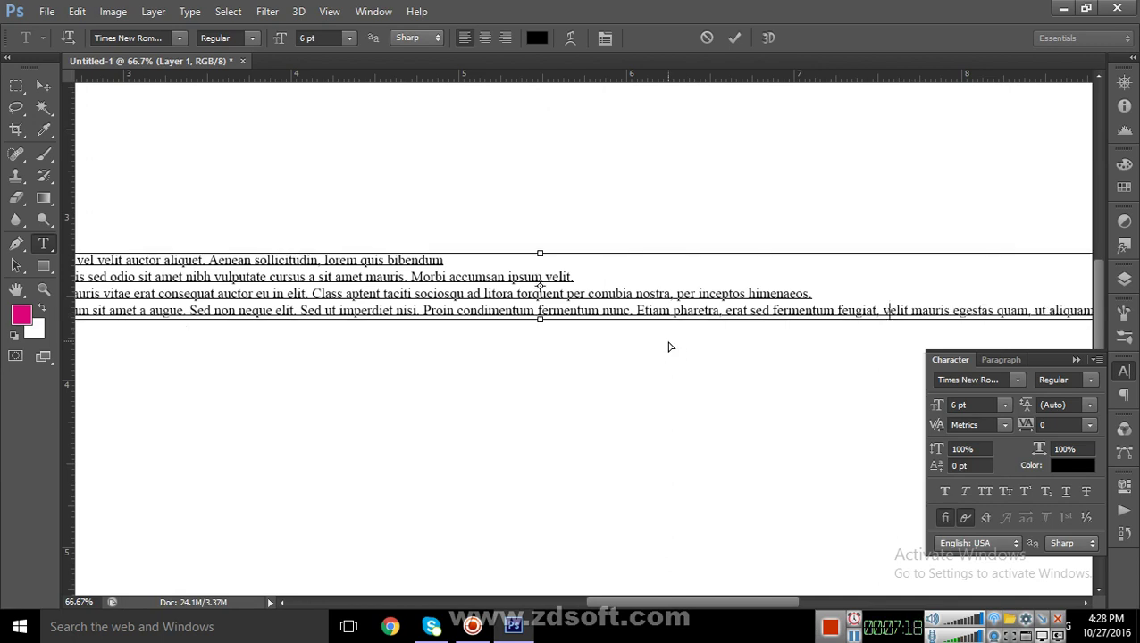
{"action": "key", "text": "ctrl+0"}
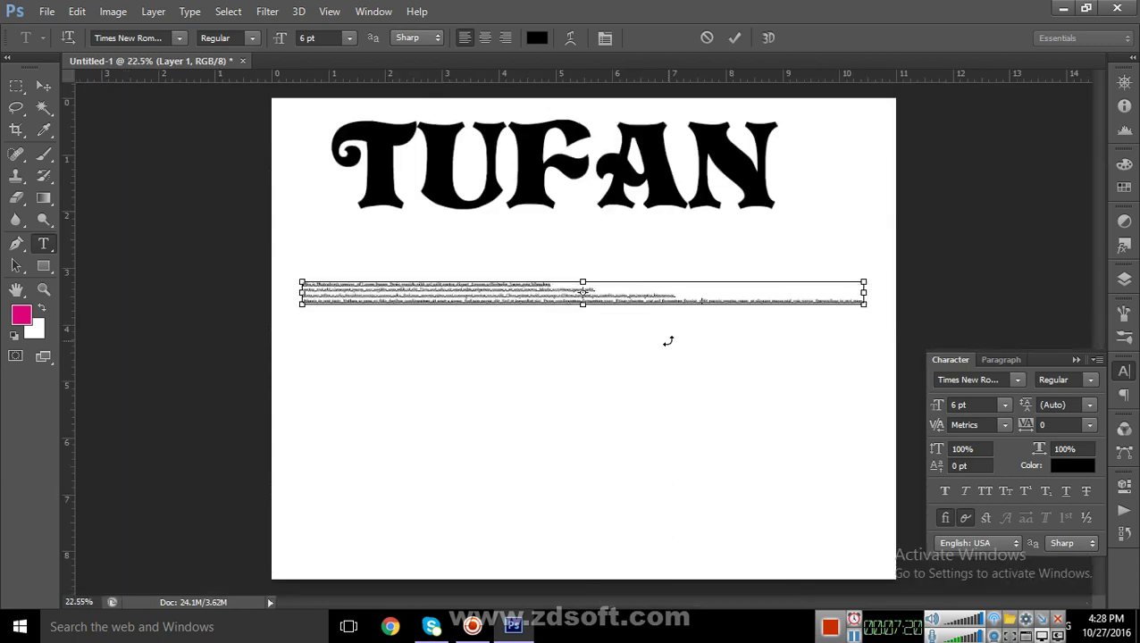
{"action": "key", "text": "BackSpace"}
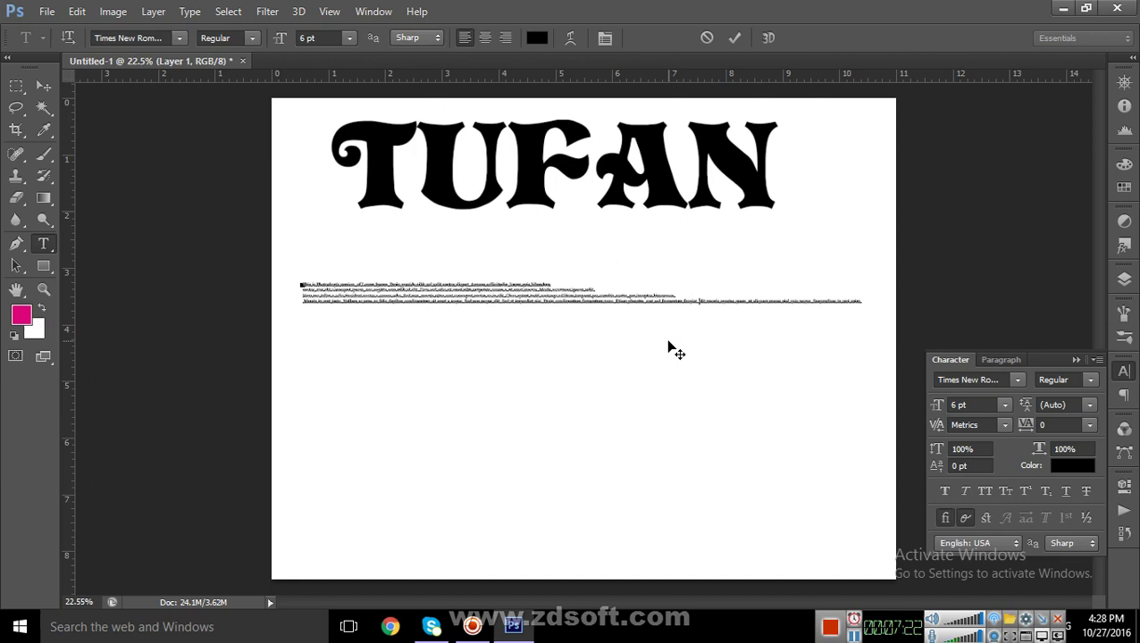
{"action": "key", "text": "BackSpace"}
- Delete the Lorem Ipsum text layer
{"action": "left_click", "coordinate": [1125, 278]}
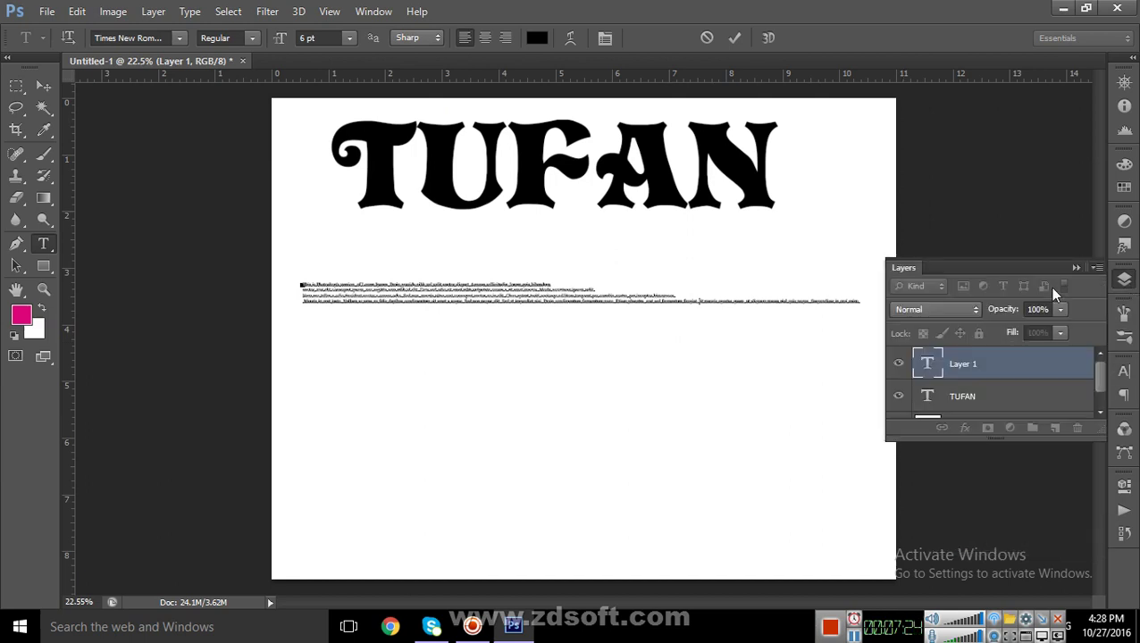
{"action": "left_click_drag", "start_coordinate": [960, 369], "coordinate": [1079, 429]}
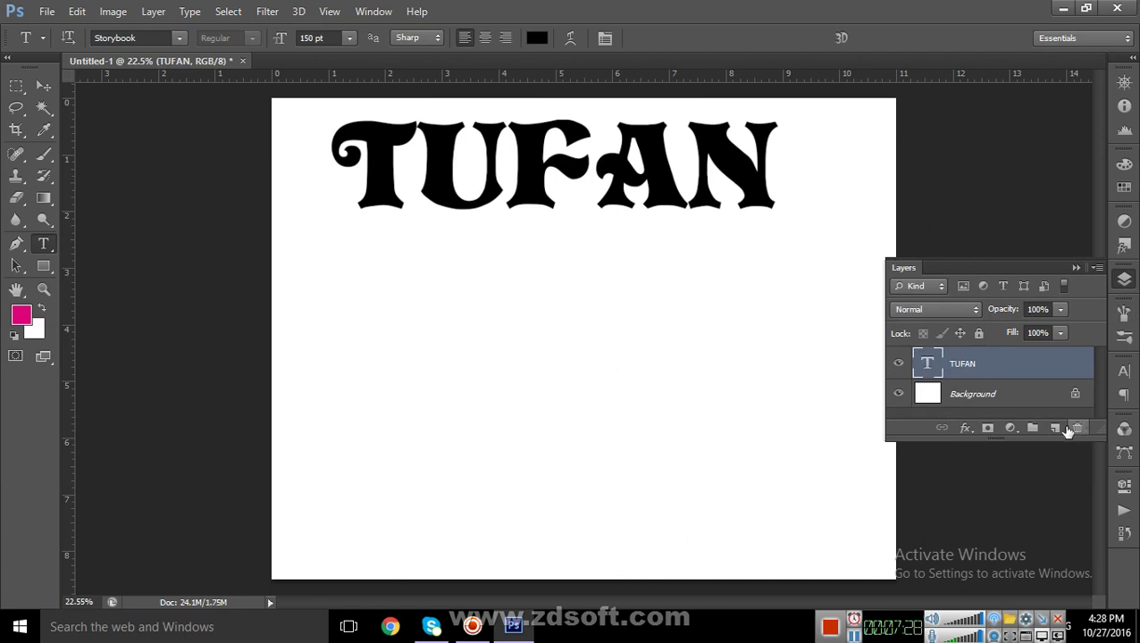
{"action": "left_click", "coordinate": [1077, 271]}
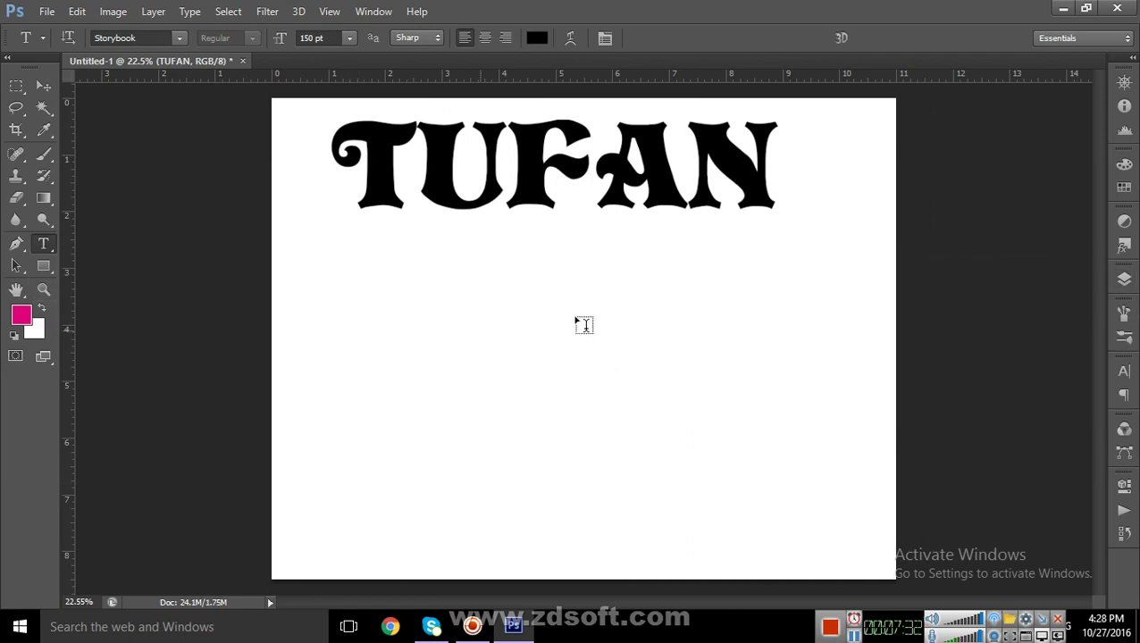
{"action": "left_click", "coordinate": [337, 310]}
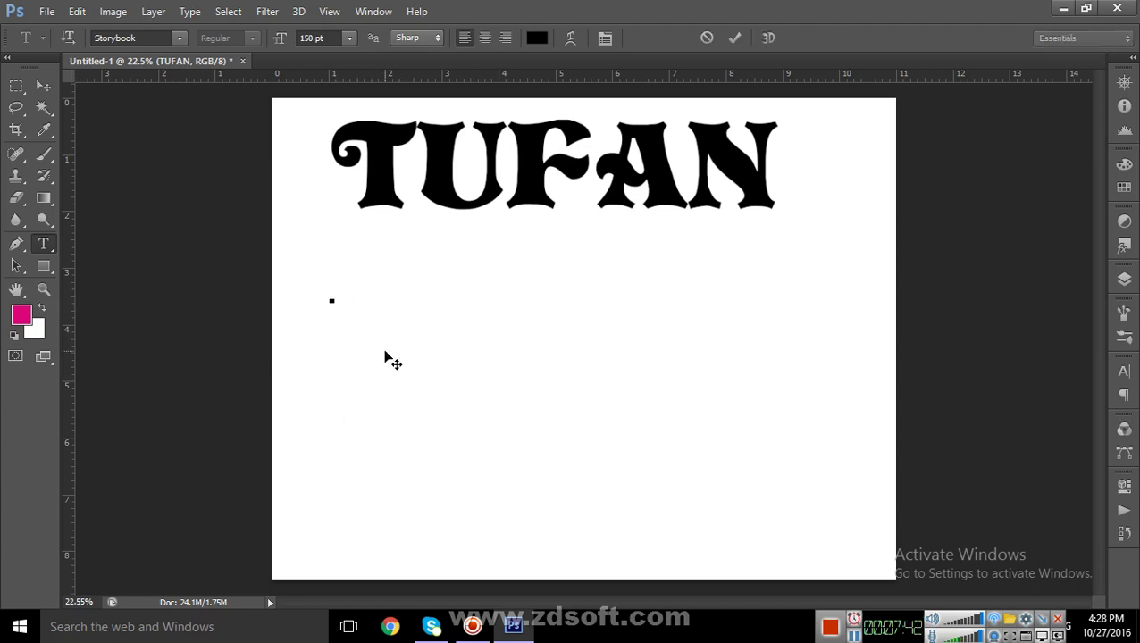
{"action": "left_click", "coordinate": [1125, 278]}
{"action": "left_click", "coordinate": [954, 365]}
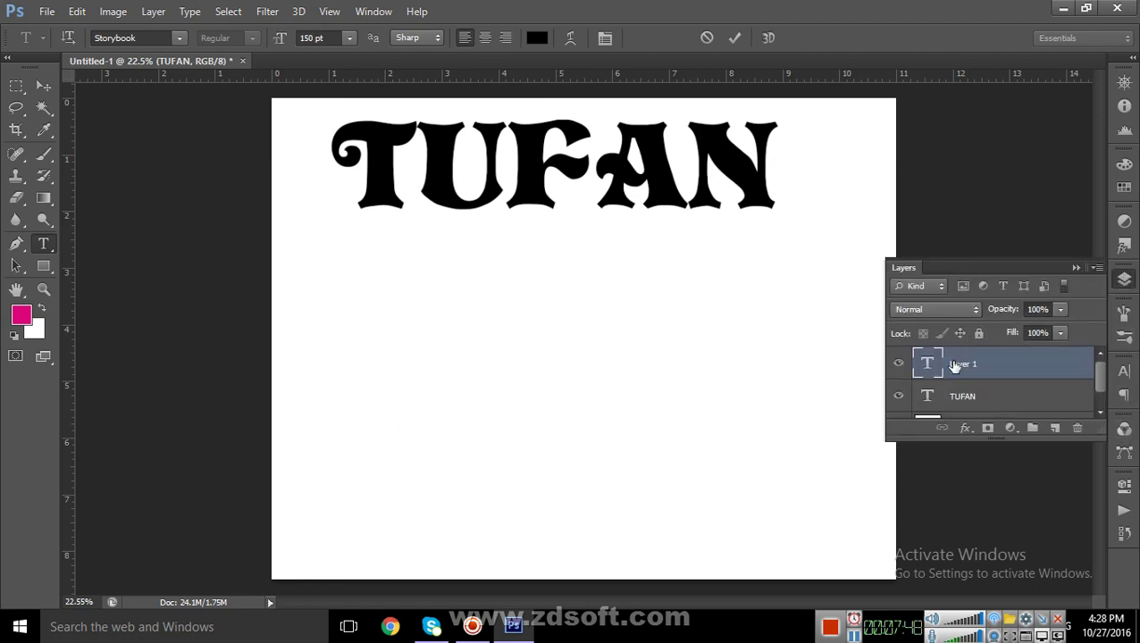
{"action": "left_click_drag", "start_coordinate": [954, 365], "coordinate": [1079, 430]}
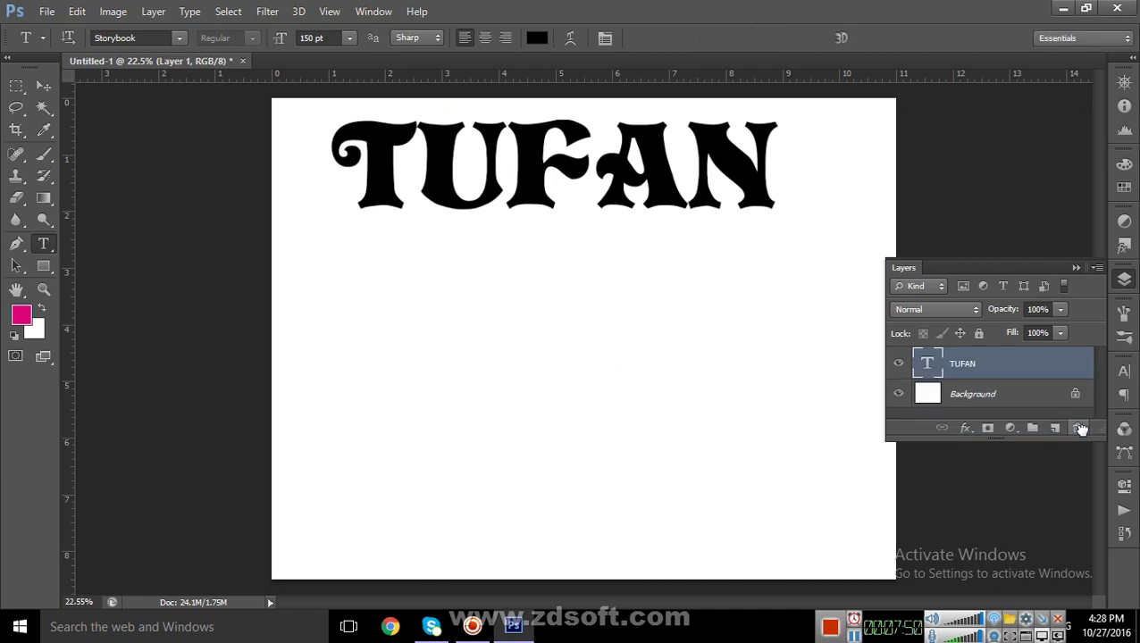
- Set the font of the TUFAN heading to Times New Roman
{"action": "left_click", "coordinate": [1125, 372]}
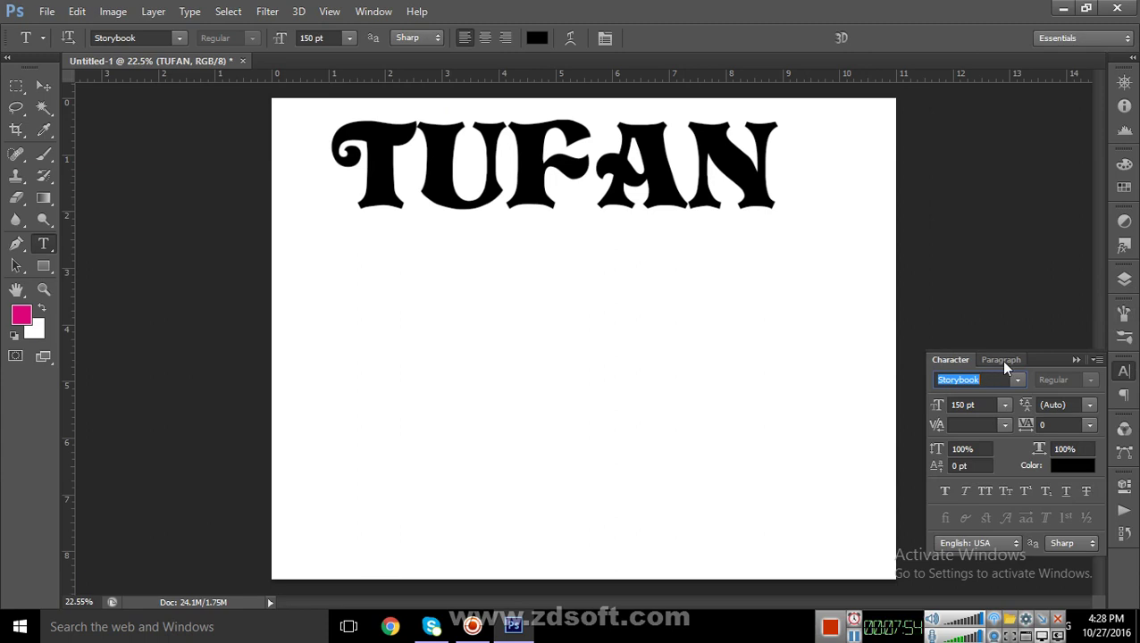
{"action": "type", "text": "Times New Ro..."}
{"action": "key", "text": "Return"}
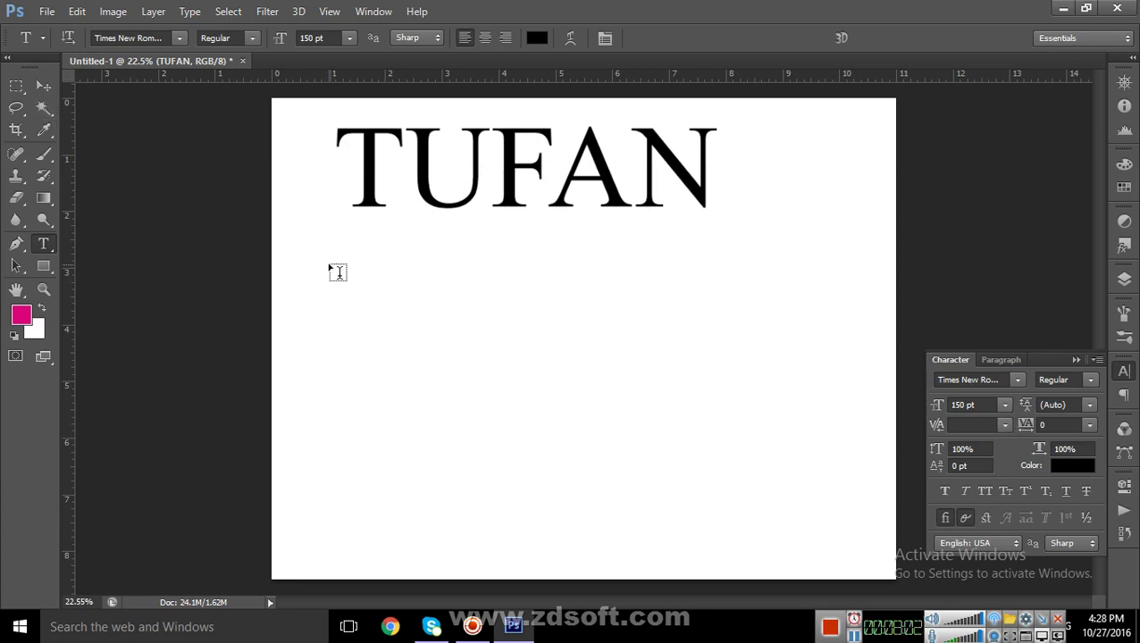
- Create a large paragraph text box below the heading with a font size of 14 pt and fill it with Lorem Ipsum
{"action": "left_click_drag", "start_coordinate": [310, 260], "coordinate": [802, 504]}
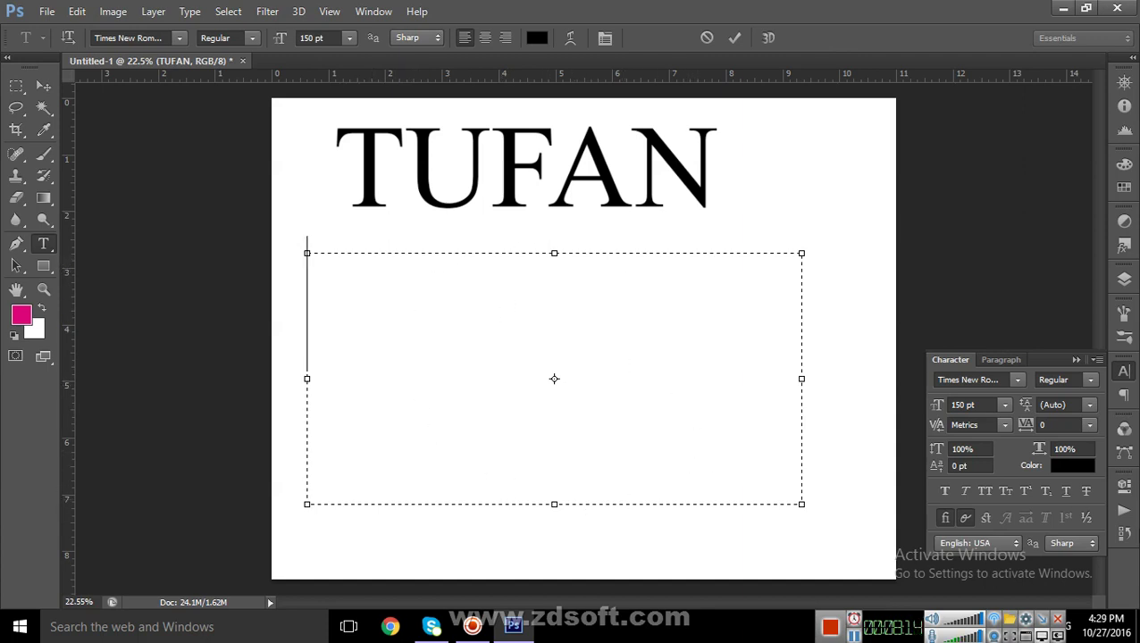
{"action": "left_click", "coordinate": [1005, 404]}
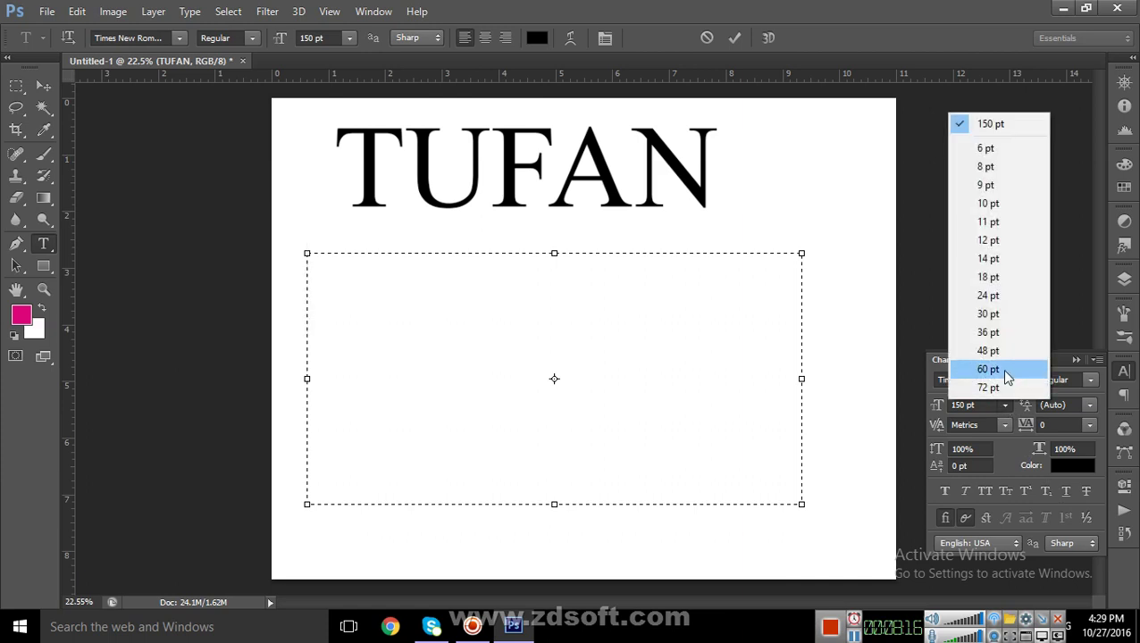
{"action": "left_click", "coordinate": [1008, 258]}
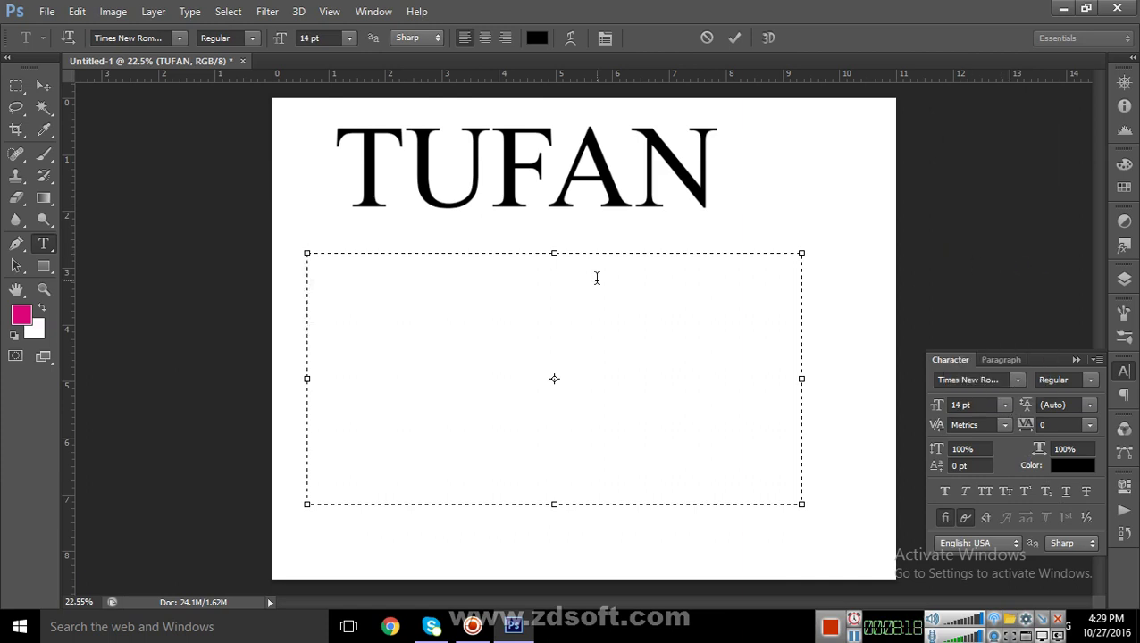
{"action": "left_click", "coordinate": [186, 12]}
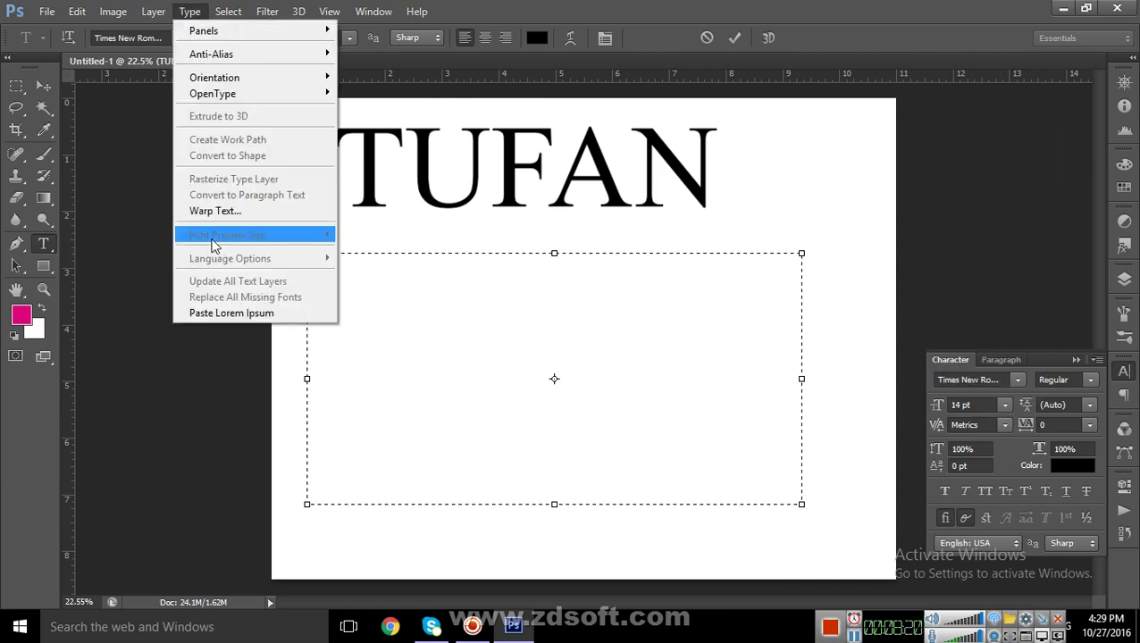
{"action": "left_click", "coordinate": [252, 313]}
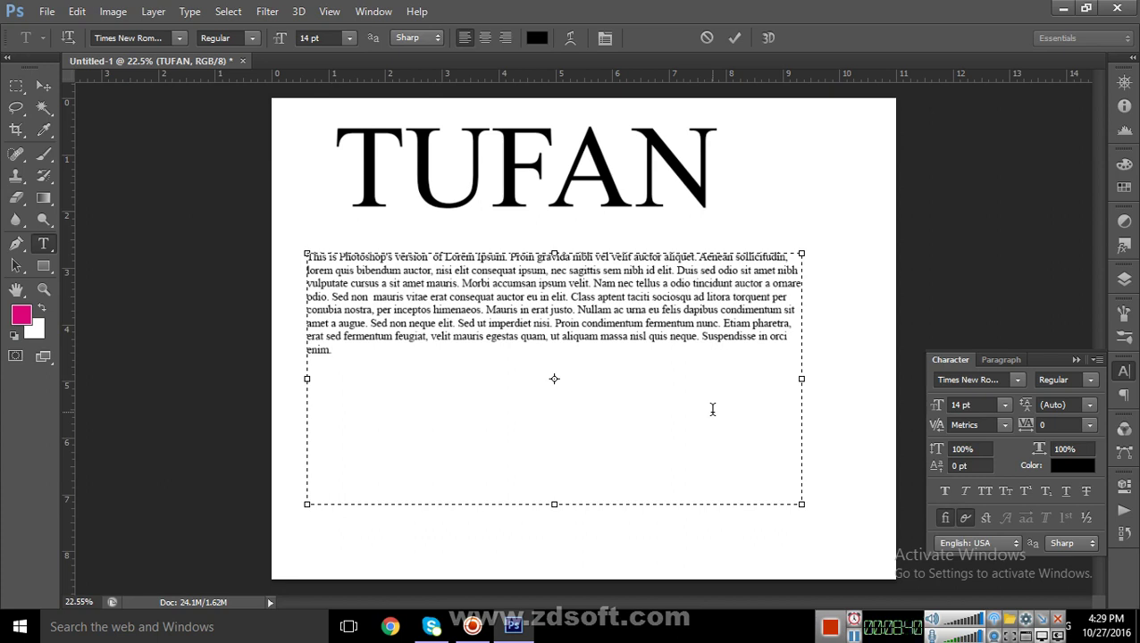
- Resize the Lorem Ipsum text box to reflow its lines, extending its upper-left corner outward and bringing its lower edge closer to the text
{"action": "left_click_drag", "start_coordinate": [554, 504], "coordinate": [556, 382]}
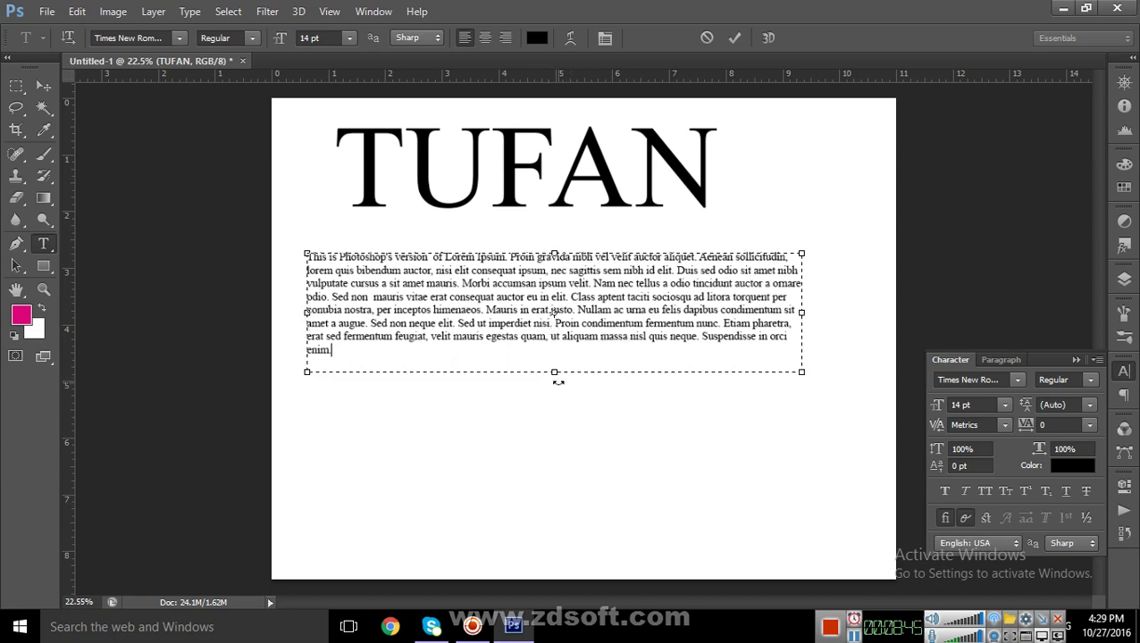
{"action": "left_click", "coordinate": [190, 12]}
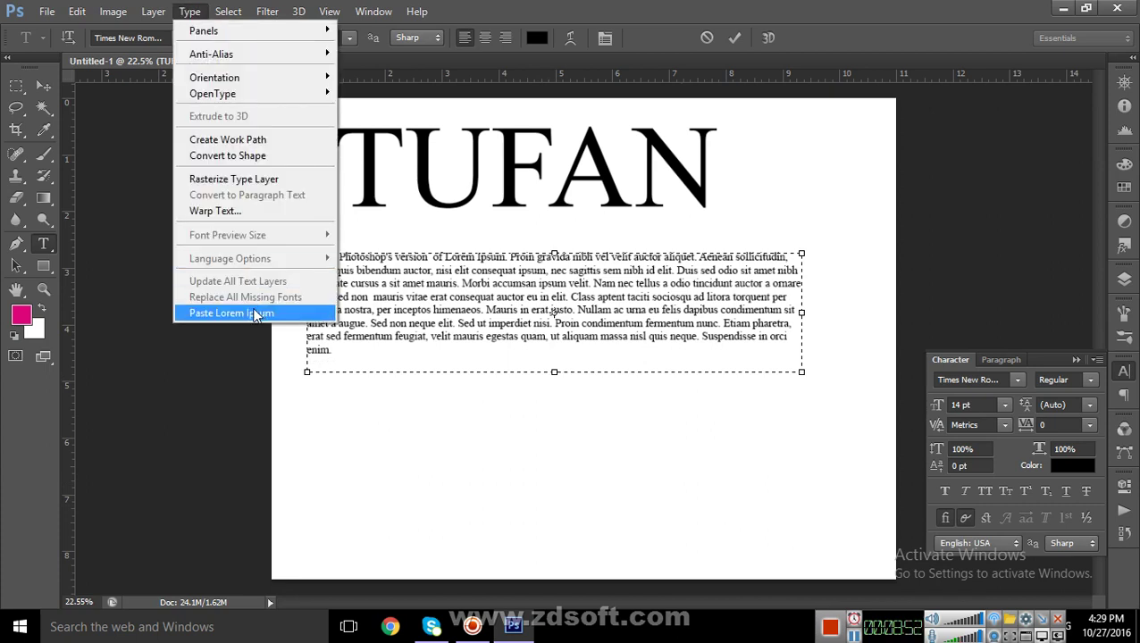
{"action": "left_click", "coordinate": [532, 13]}
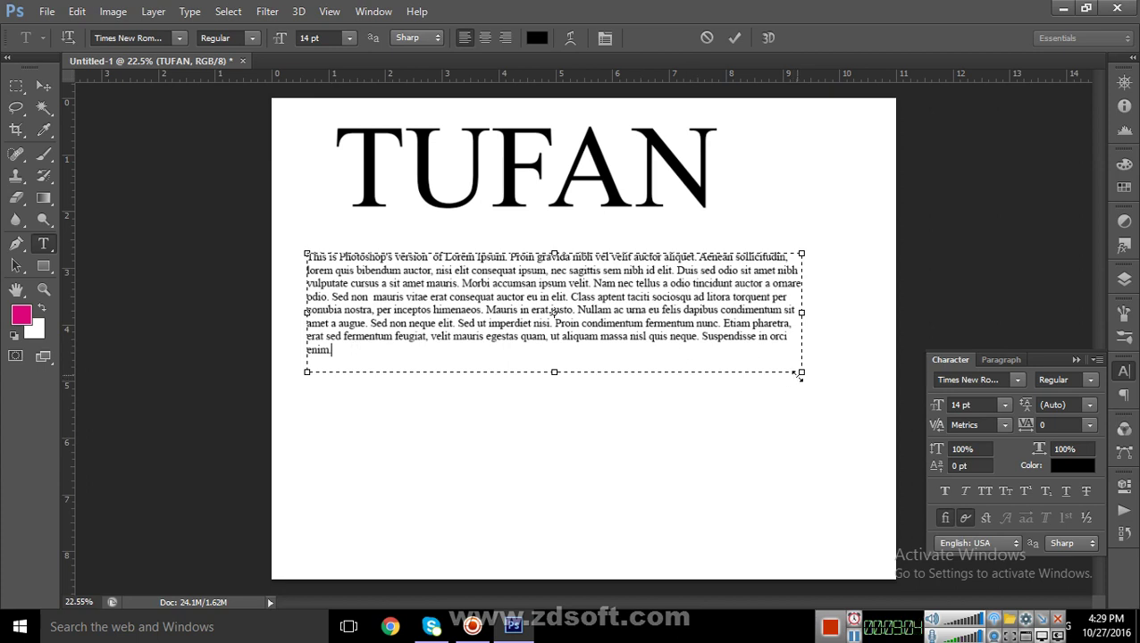
{"action": "left_click_drag", "start_coordinate": [798, 374], "coordinate": [874, 367]}
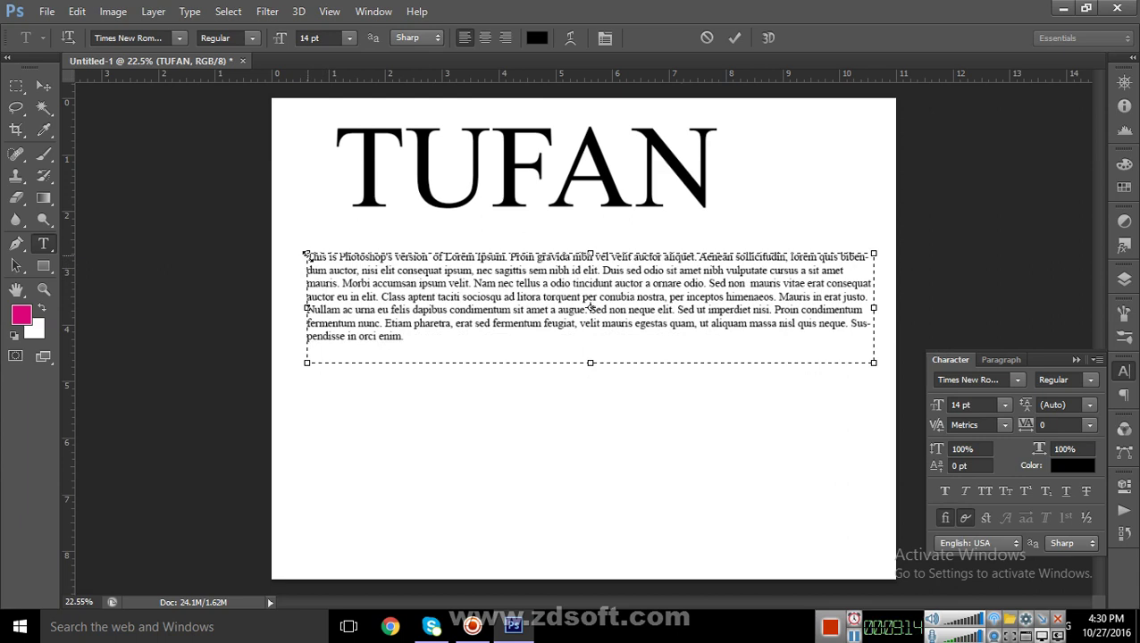
{"action": "left_click_drag", "start_coordinate": [306, 255], "coordinate": [284, 240]}
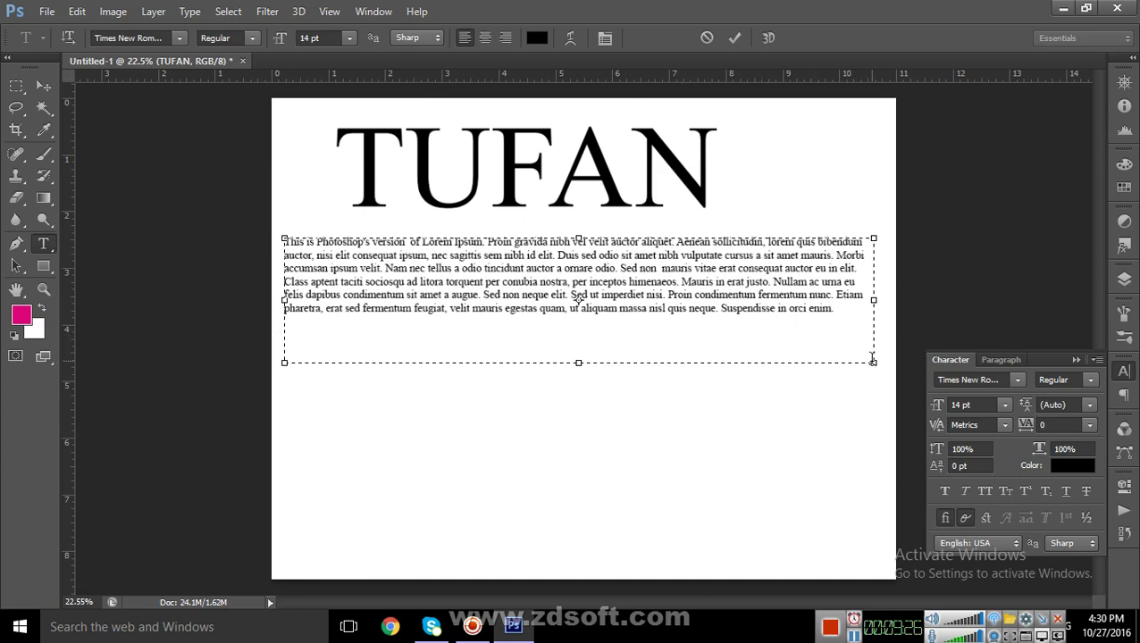
{"action": "left_click_drag", "start_coordinate": [874, 363], "coordinate": [781, 432]}
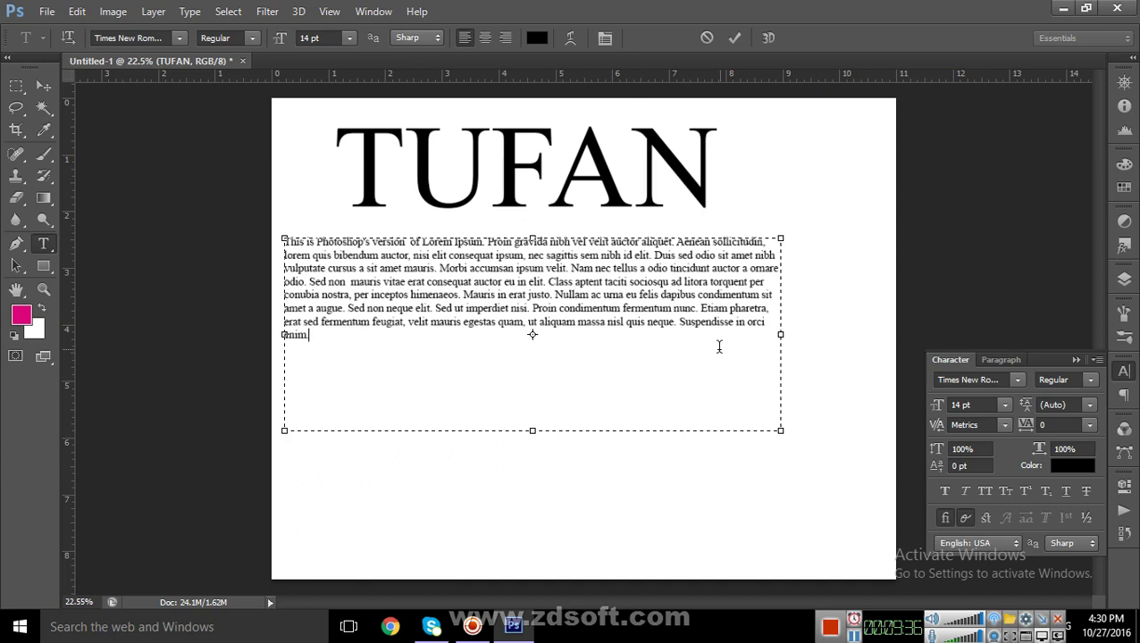
- Look at the paragraph settings of the text box and examine the Lorem Ipsum text up close
{"action": "left_click", "coordinate": [1000, 360]}
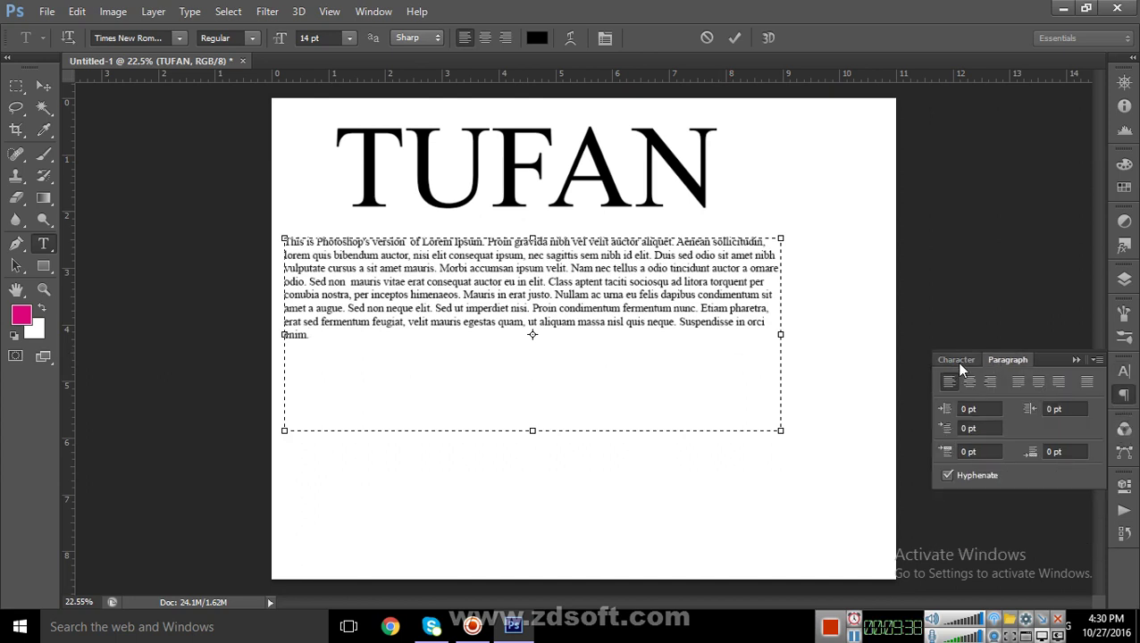
{"action": "left_click", "coordinate": [956, 362]}
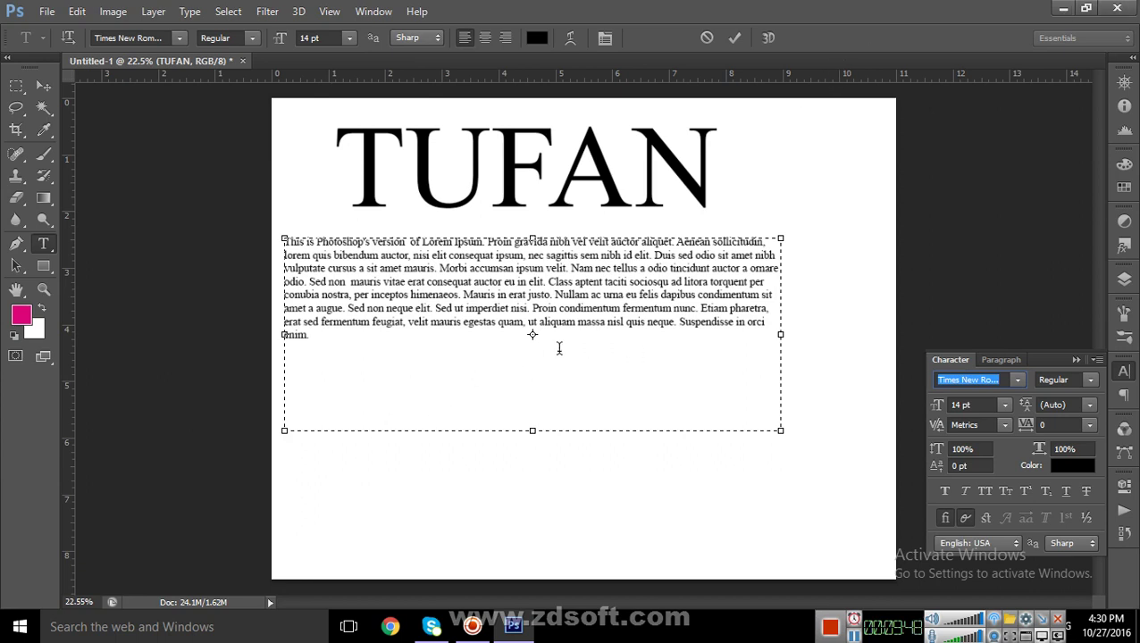
{"action": "left_click", "coordinate": [494, 351], "text": "ctrl"}
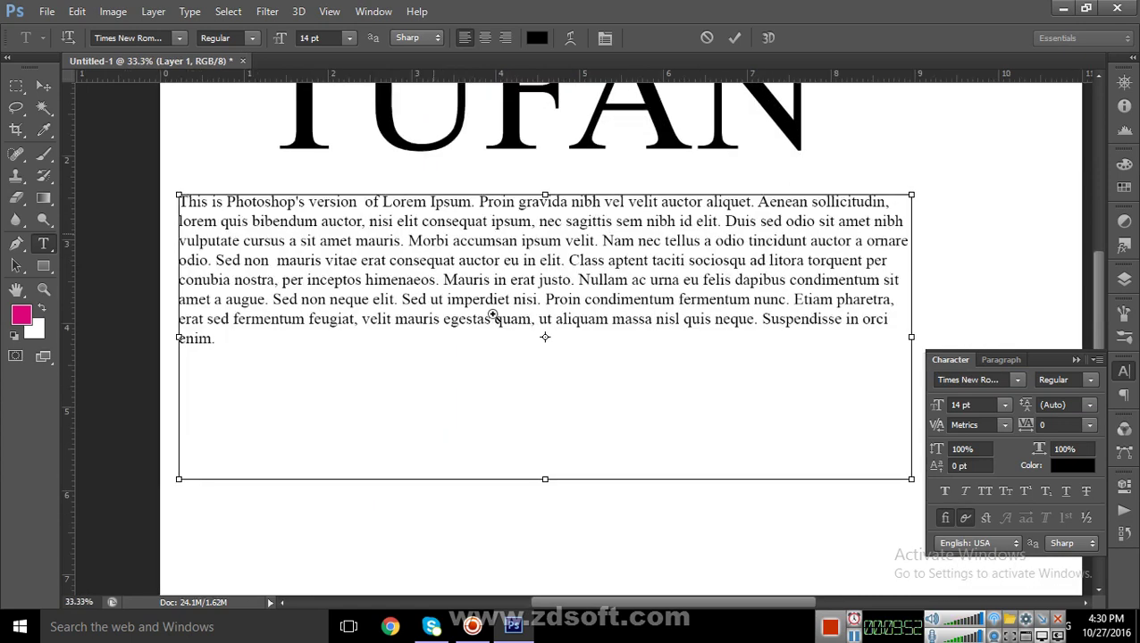
{"action": "left_click", "coordinate": [494, 316], "text": "ctrl"}
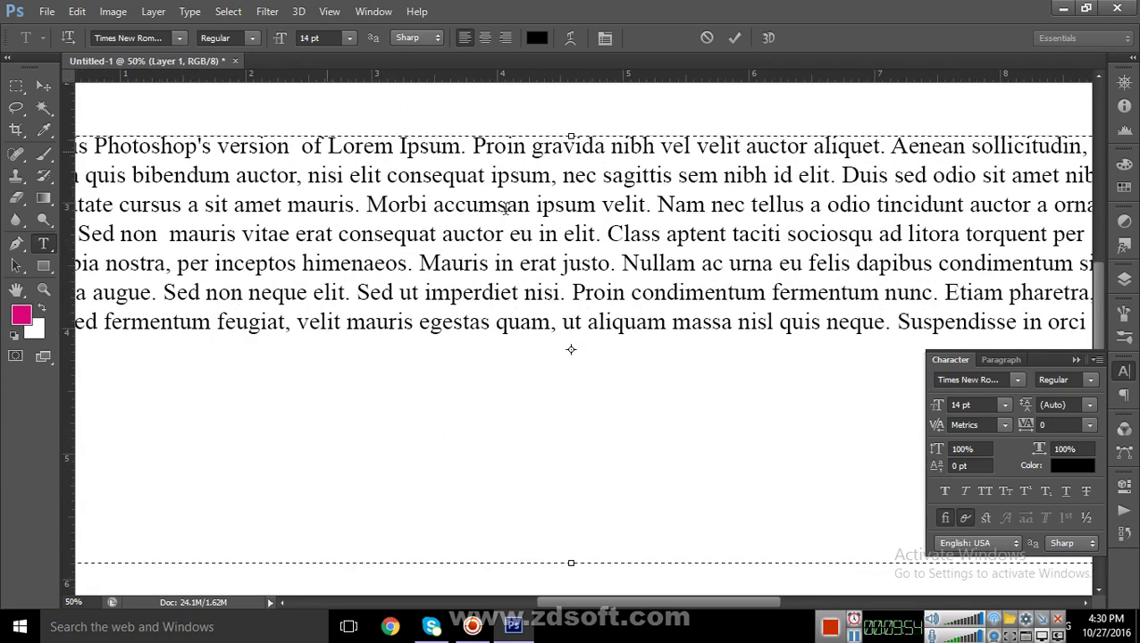